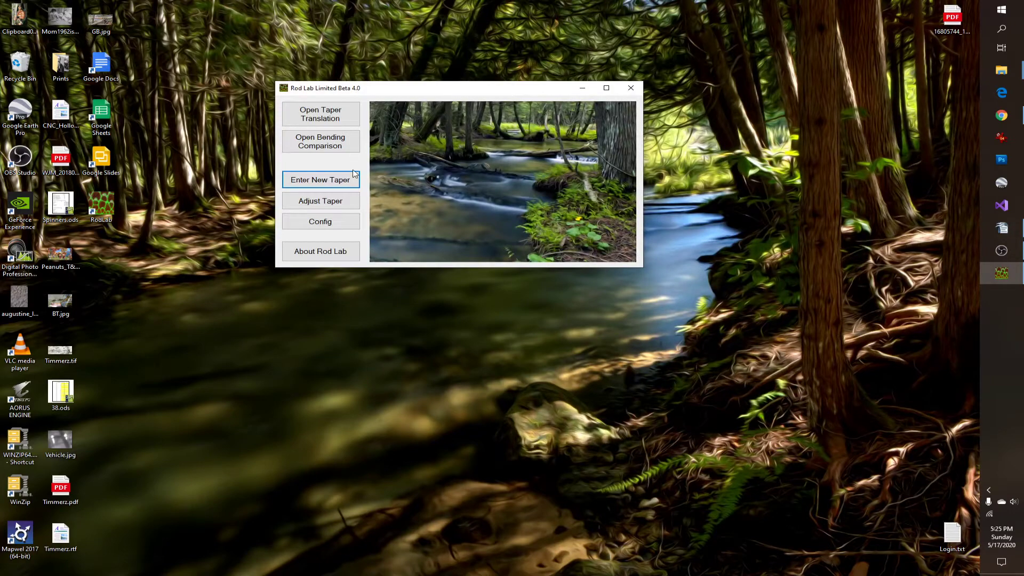
# Start a new taper entry as a copy of the existing Dickerson 7613 Howells 1950 LT taper and maximize the form
pyautogui.click(334, 181)
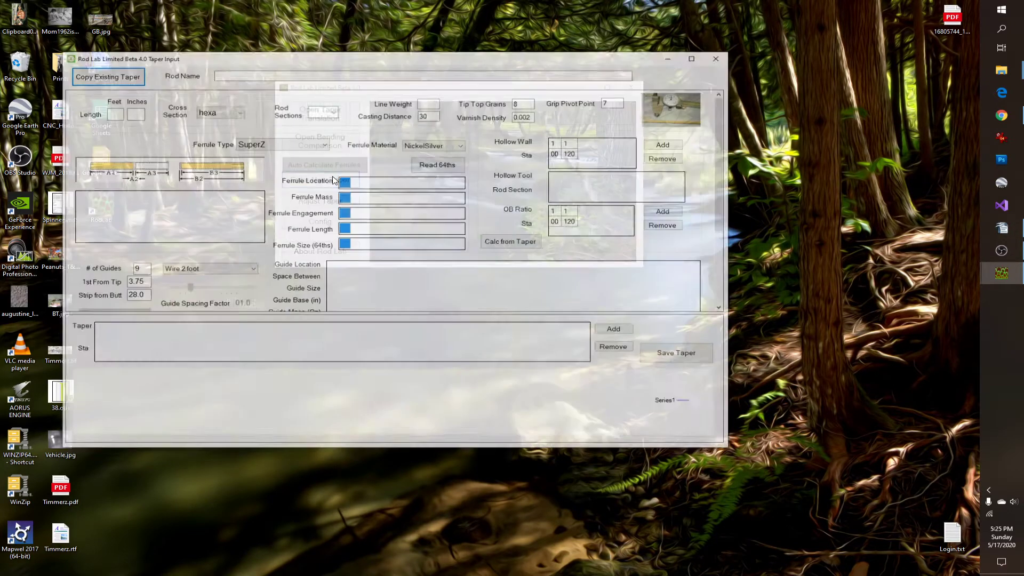
pyautogui.click(117, 78)
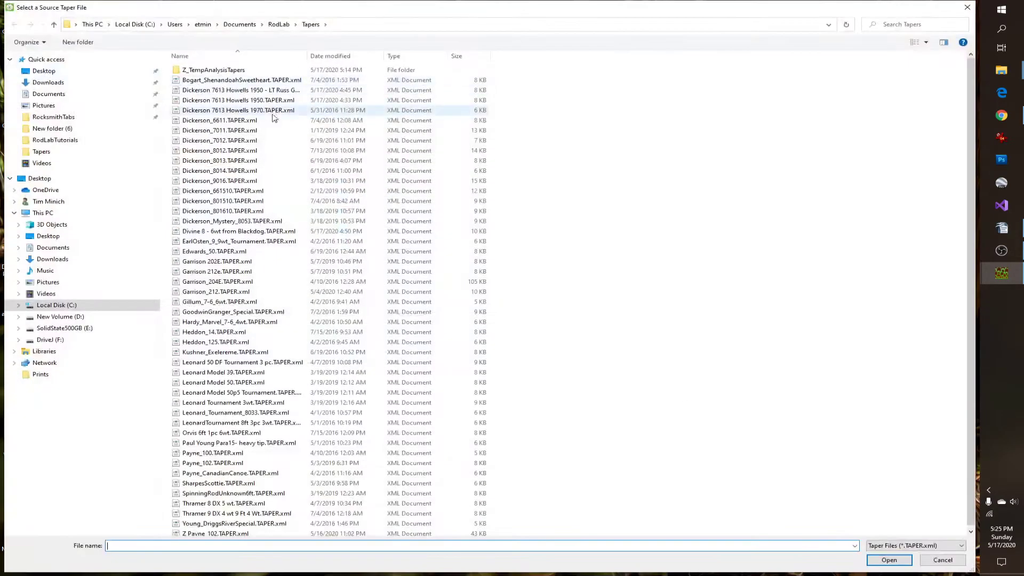
pyautogui.doubleClick(262, 94)
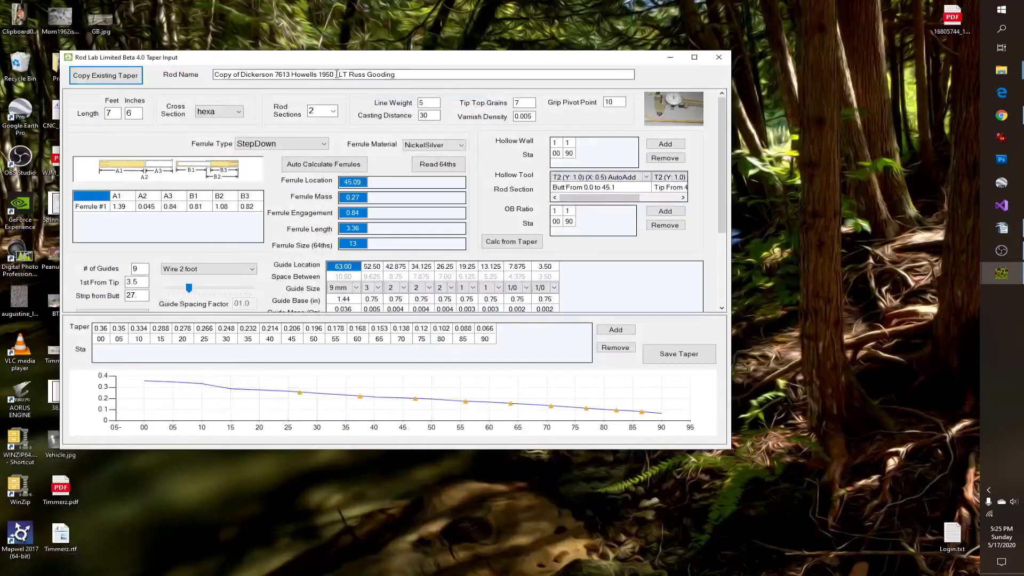
pyautogui.doubleClick(342, 60)
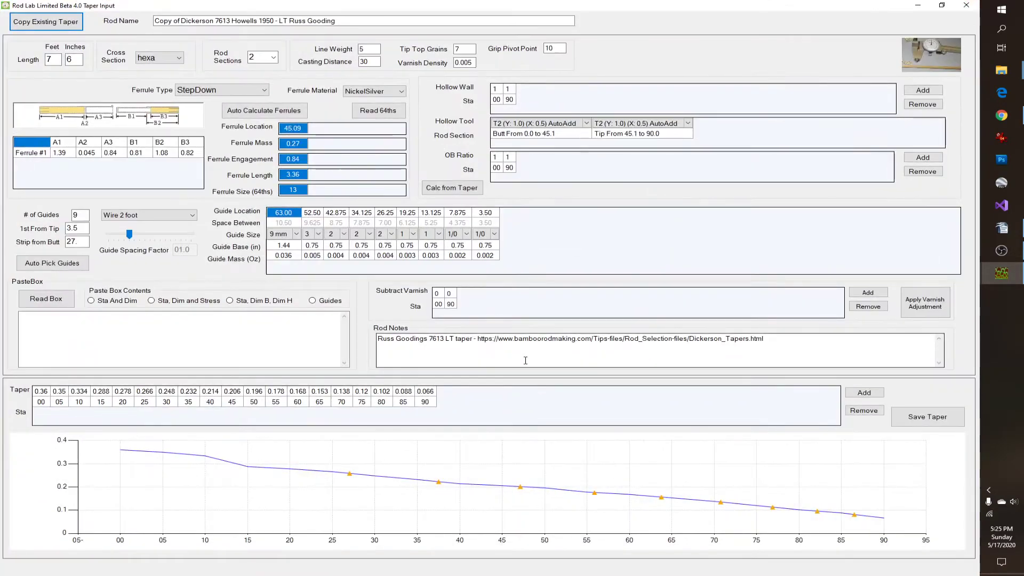
# Examine the source reference in the copied taper's rod notes, then close the form without saving
pyautogui.moveTo(779, 340); pyautogui.dragTo(376, 339)
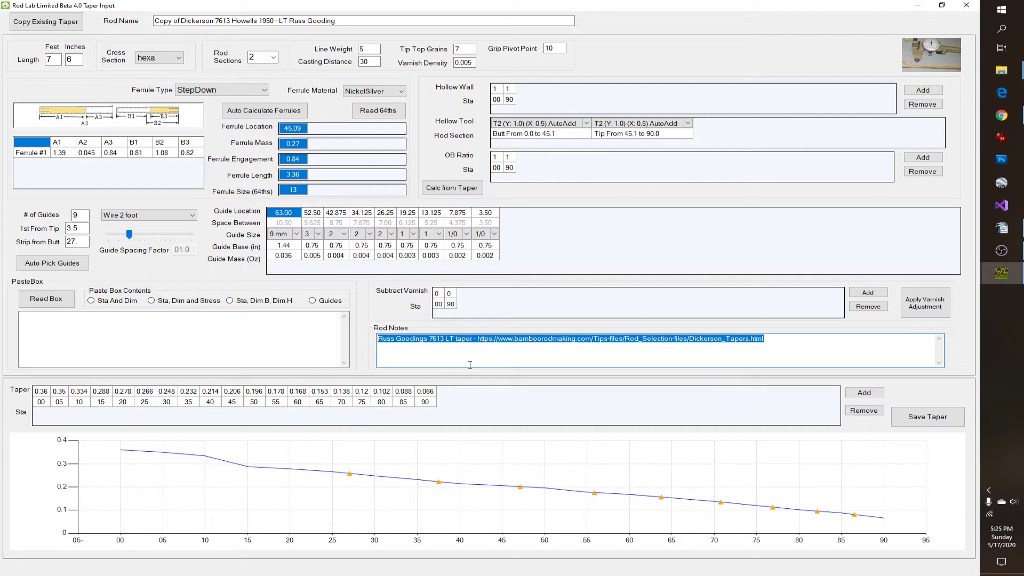
pyautogui.click(420, 365)
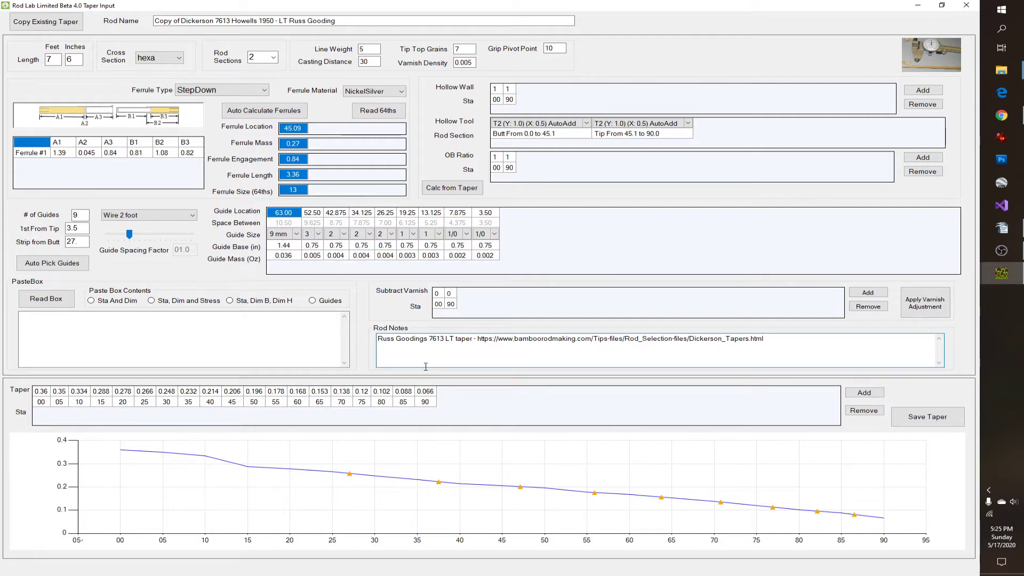
pyautogui.press('End')
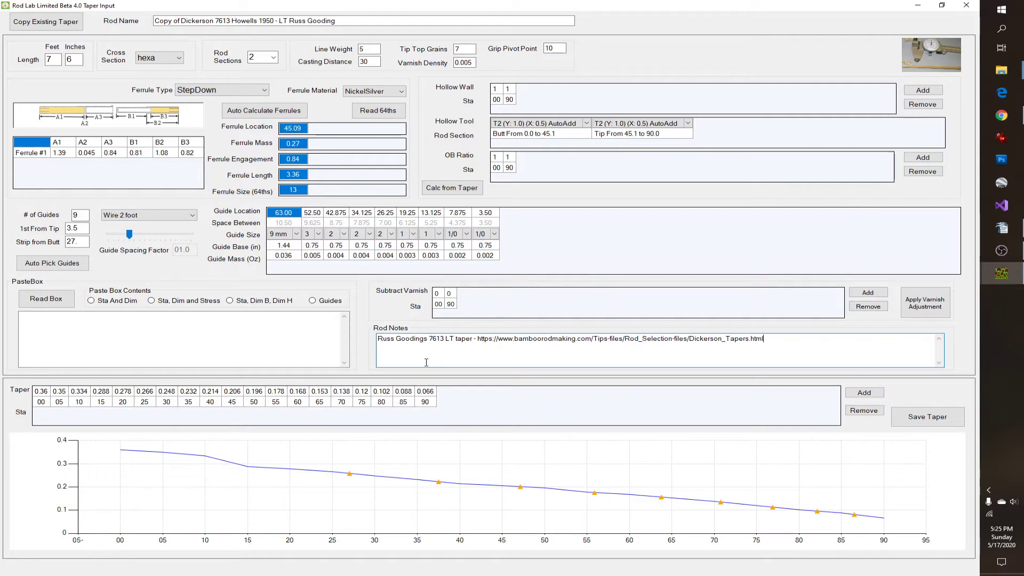
pyautogui.click(967, 6)
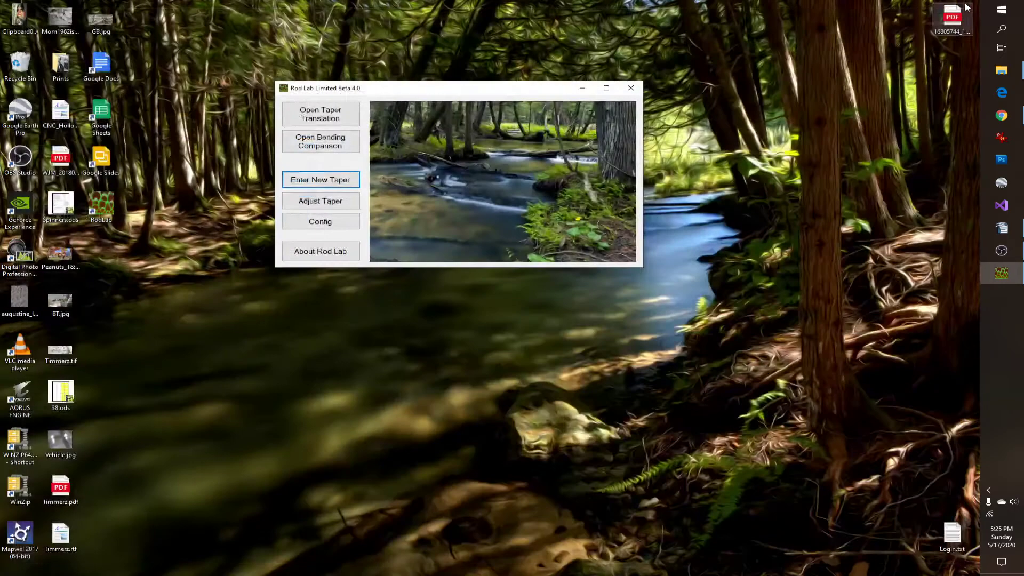
# Start a blank taper entry and copy the full first post of the 8' Divine Rod Taper forum thread in Chrome
pyautogui.click(318, 182)
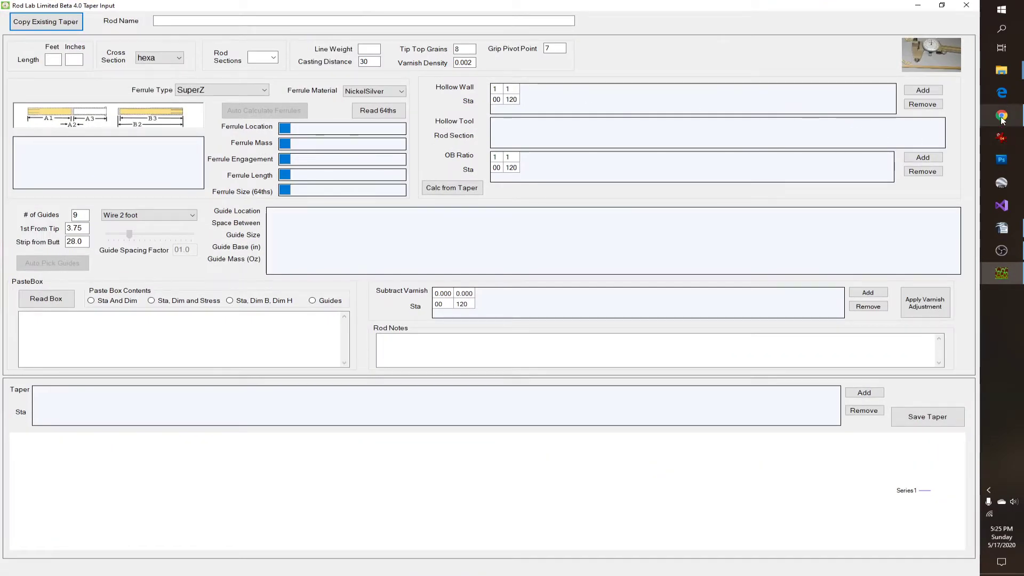
pyautogui.click(1001, 120)
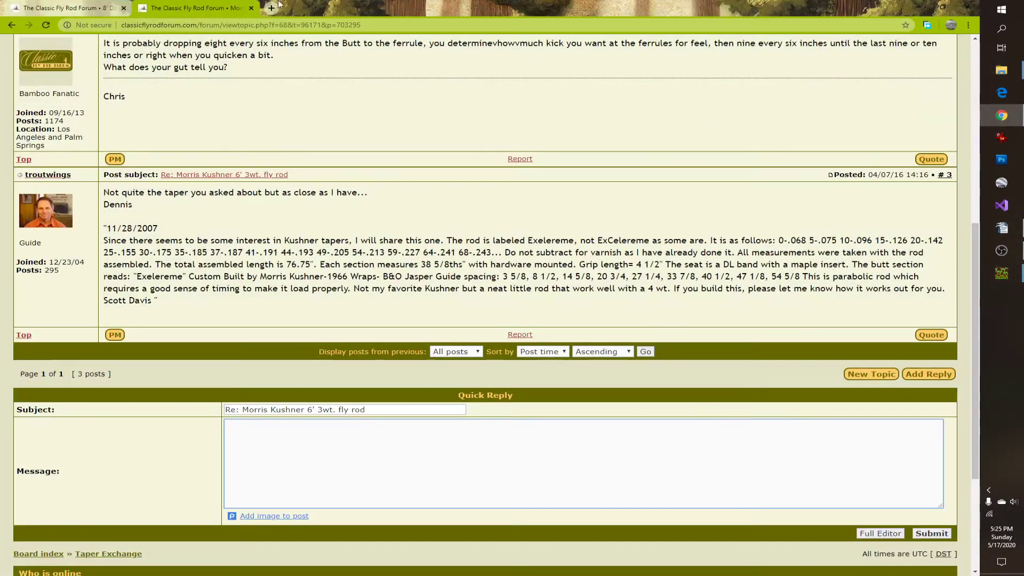
pyautogui.click(79, 11)
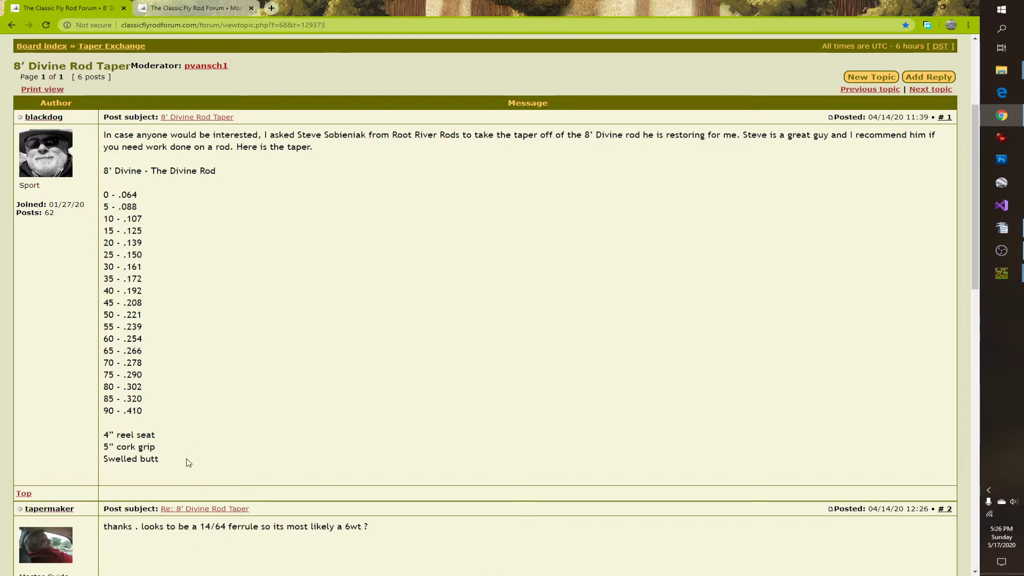
pyautogui.moveTo(169, 459); pyautogui.dragTo(101, 139)
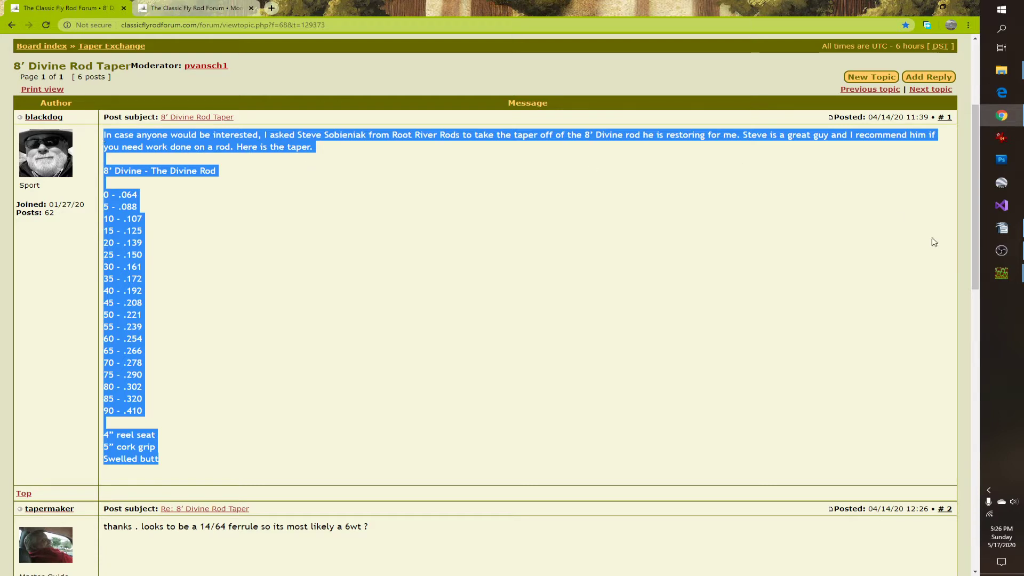
# Switch back to the Rod Lab taper form and paste the copied forum post into the rod notes
pyautogui.moveTo(1014, 282)
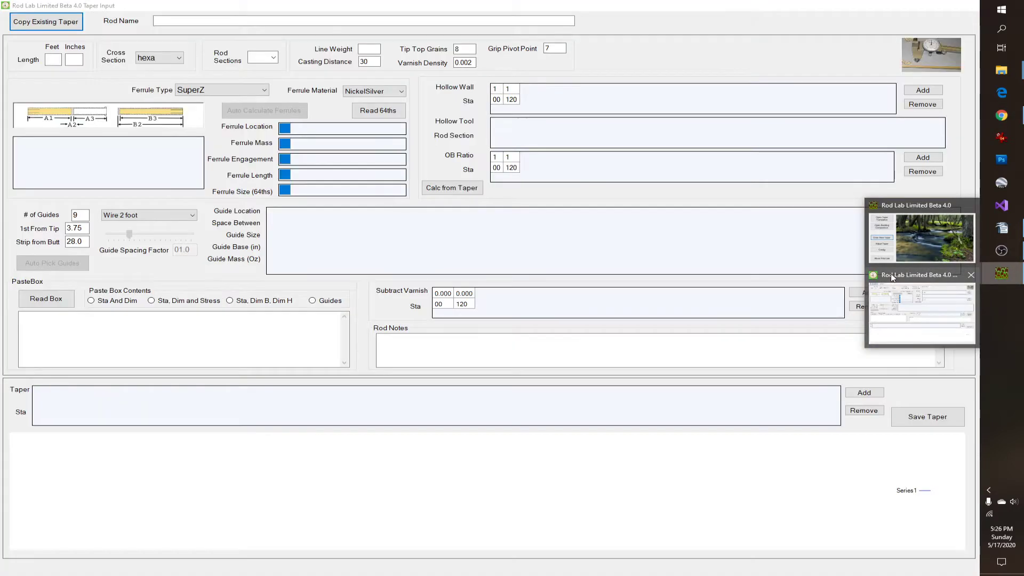
pyautogui.click(880, 326)
pyautogui.click(459, 360)
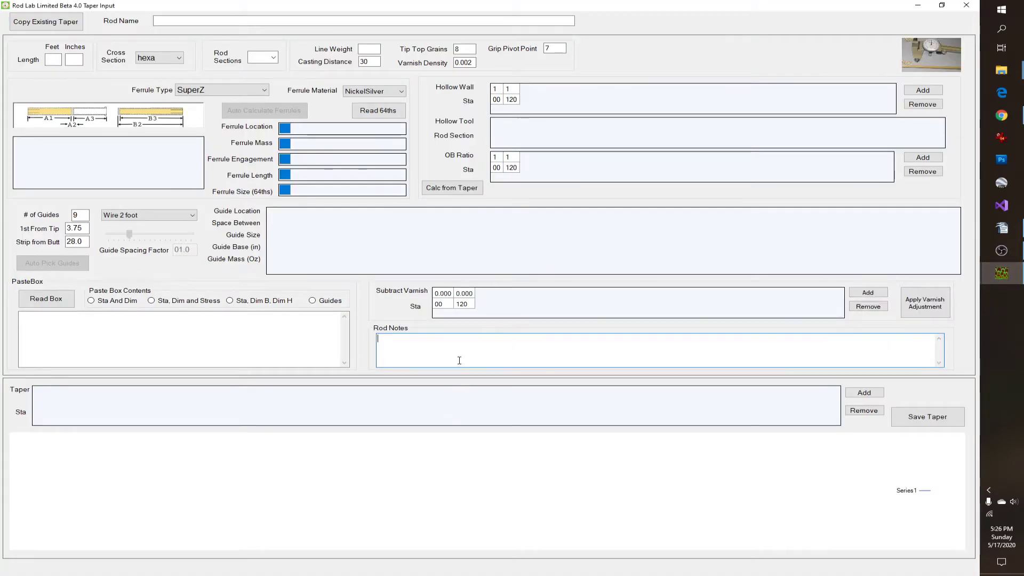
pyautogui.hotkey('ctrl', 'v')
pyautogui.moveTo(939, 354); pyautogui.dragTo(936, 315)
pyautogui.moveTo(940, 354); pyautogui.dragTo(943, 335)
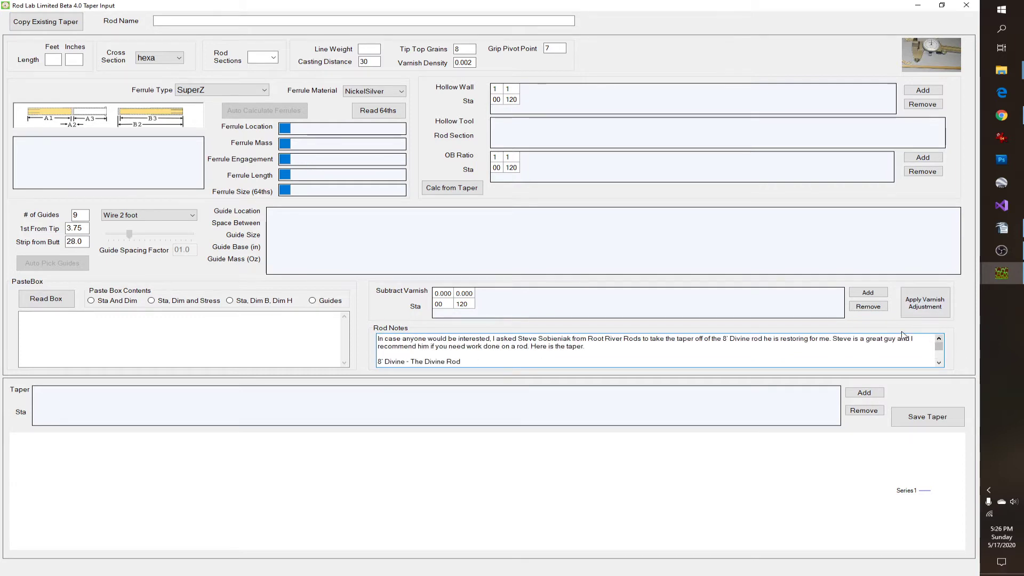
# Copy the forum thread's web address from Chrome and insert it in parentheses on its own line at the start of the rod notes
pyautogui.hotkey('alt', 'Tab')
pyautogui.click(360, 21)
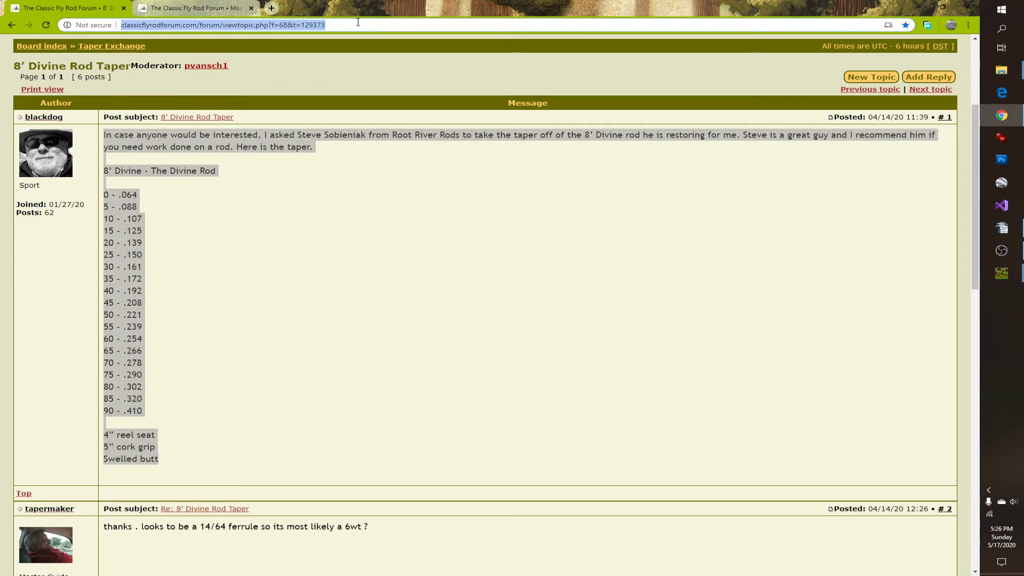
pyautogui.moveTo(1002, 273)
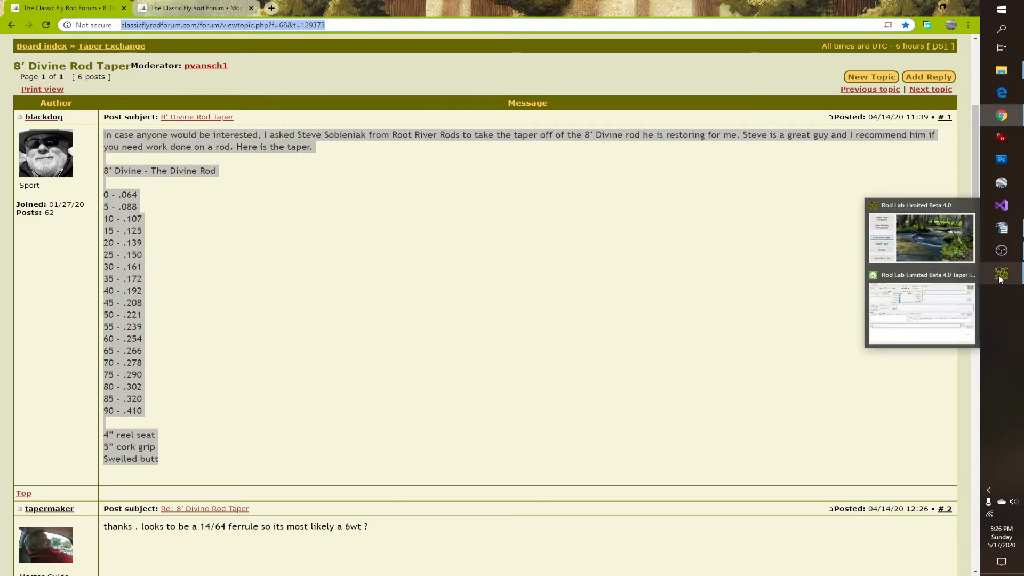
pyautogui.click(906, 309)
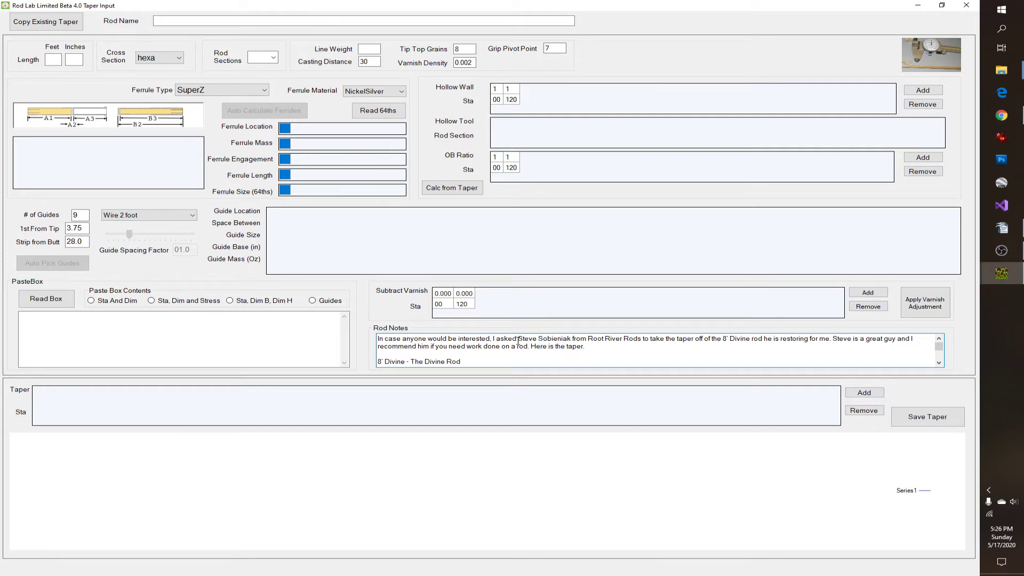
pyautogui.hotkey('ctrl', 'v')
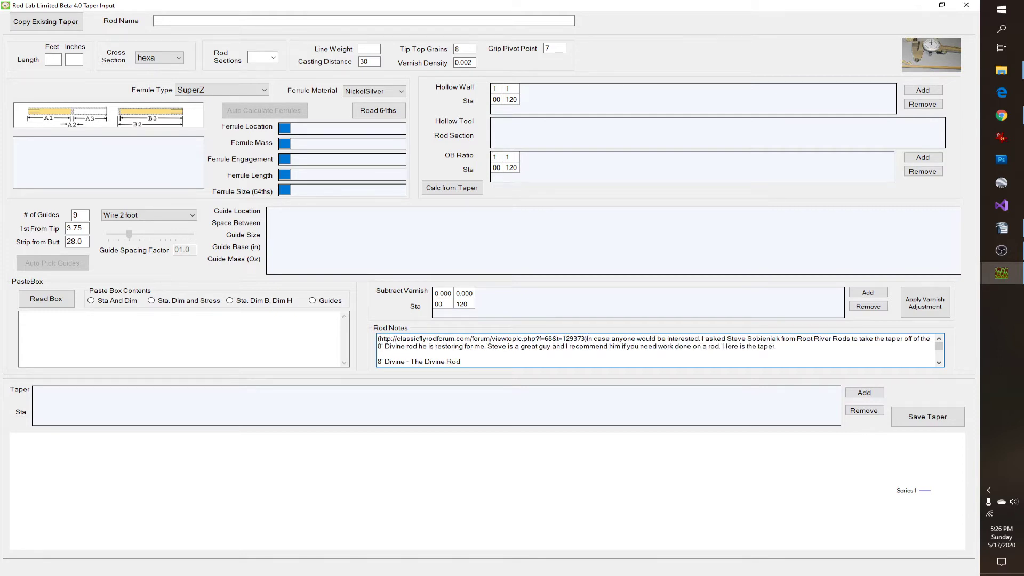
pyautogui.press('Return')
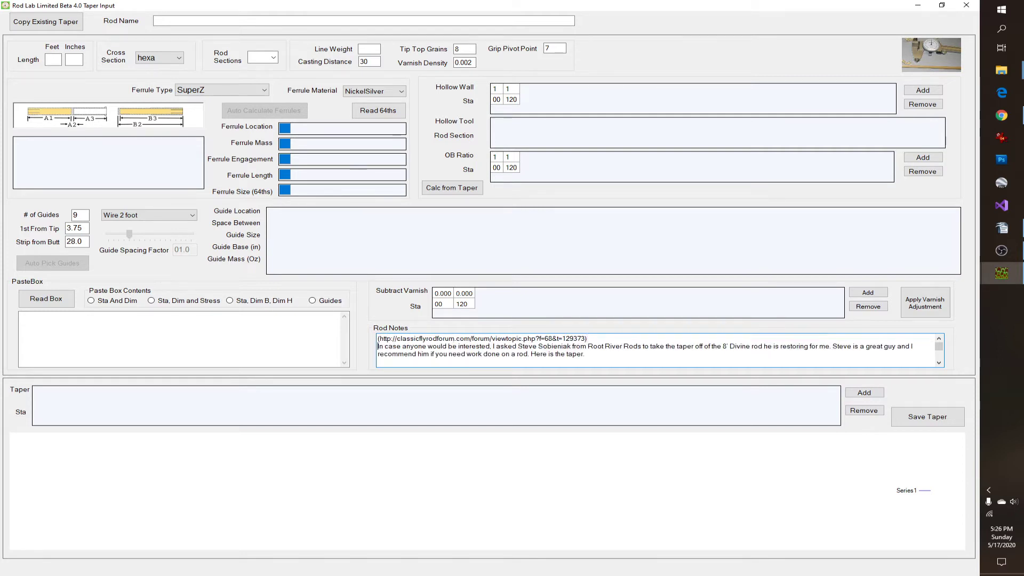
# Name the rod "Divine-8 from Blackdog"
pyautogui.click(244, 20)
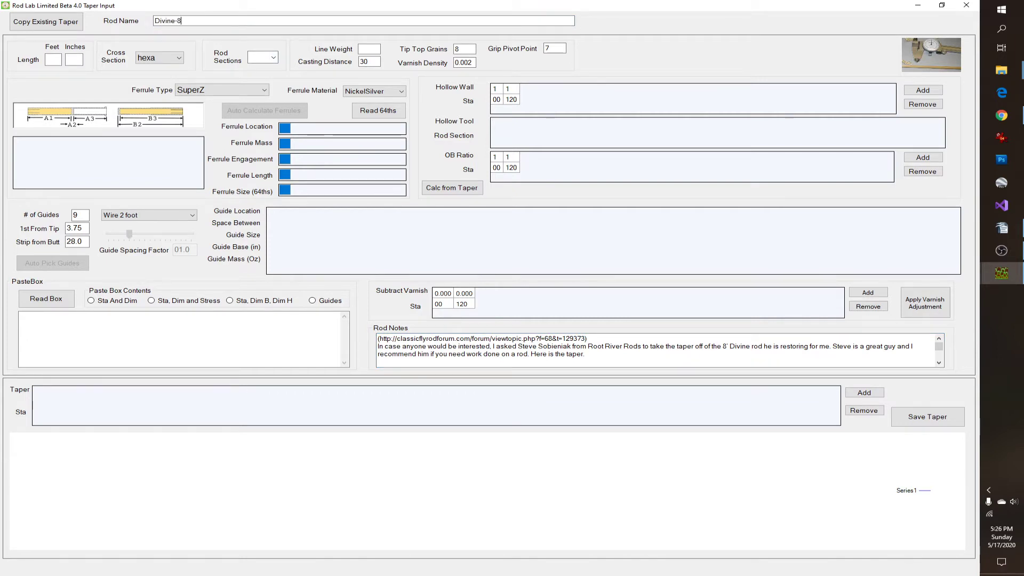
pyautogui.write('Divine-8 from B')
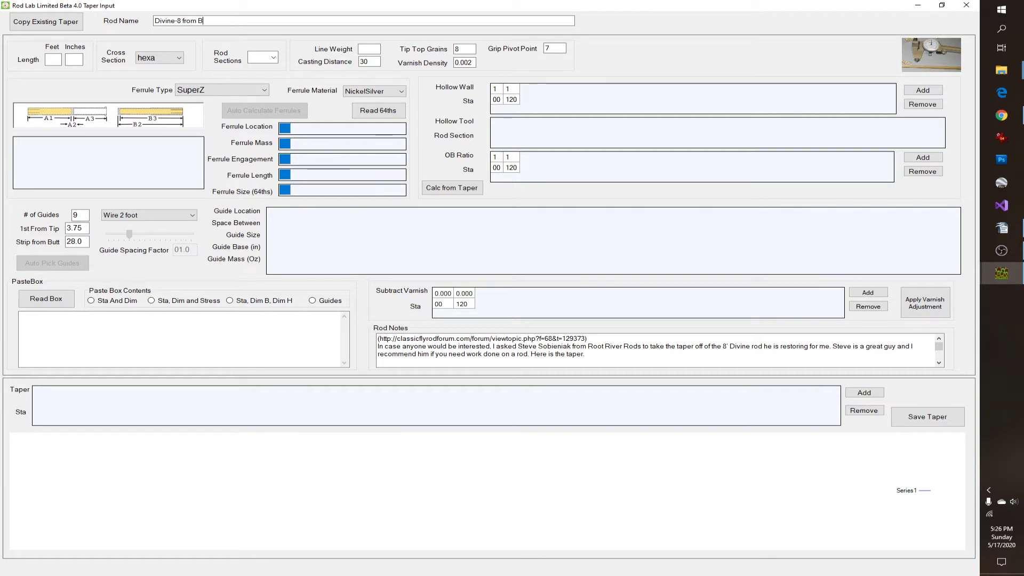
pyautogui.write('lackdow')
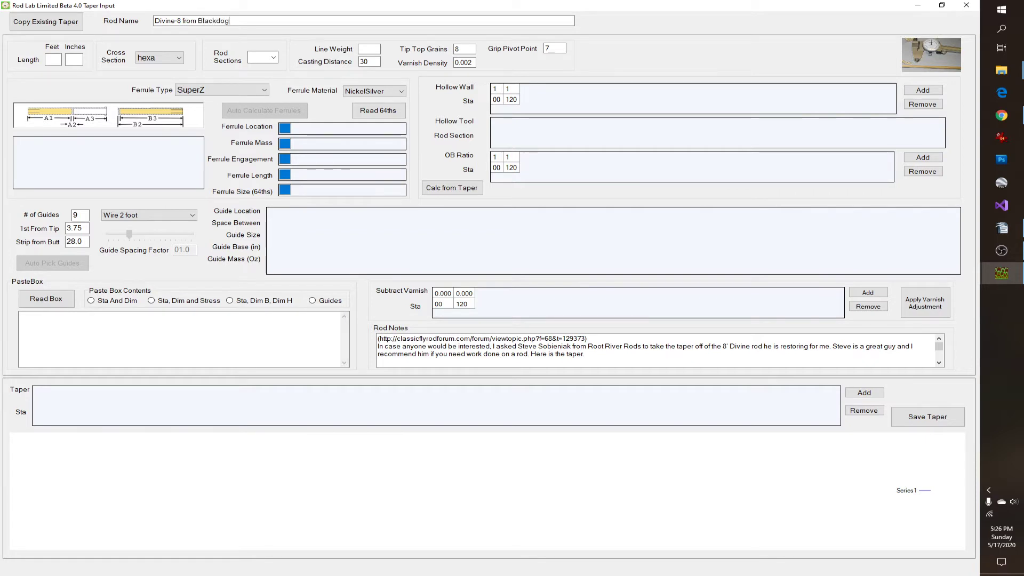
# Add the source credit "From Blackdog on Classic Fly Rod Forum" after the link in the rod notes, followed by a line break
pyautogui.click(663, 340)
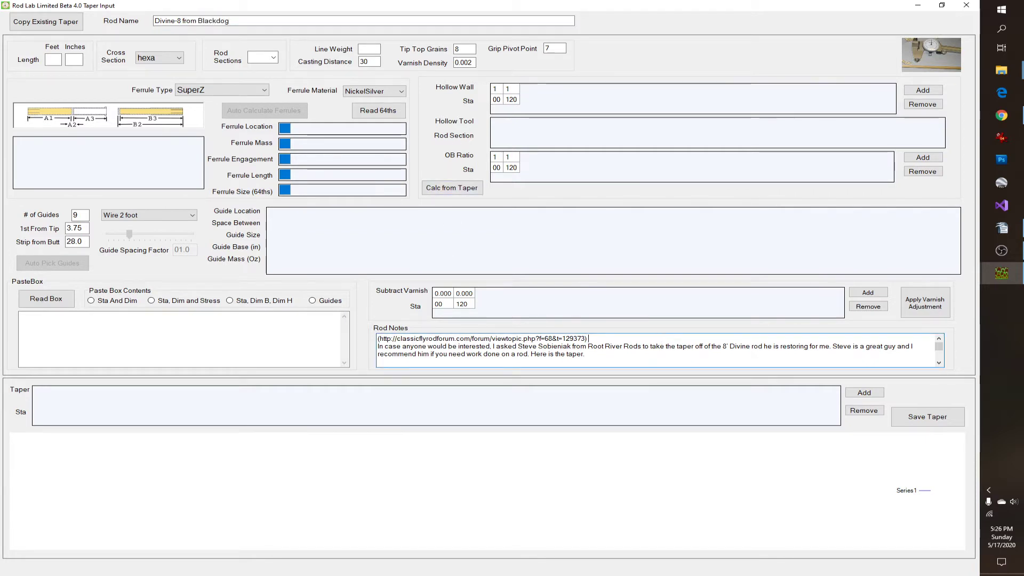
pyautogui.write('From Blackdo')
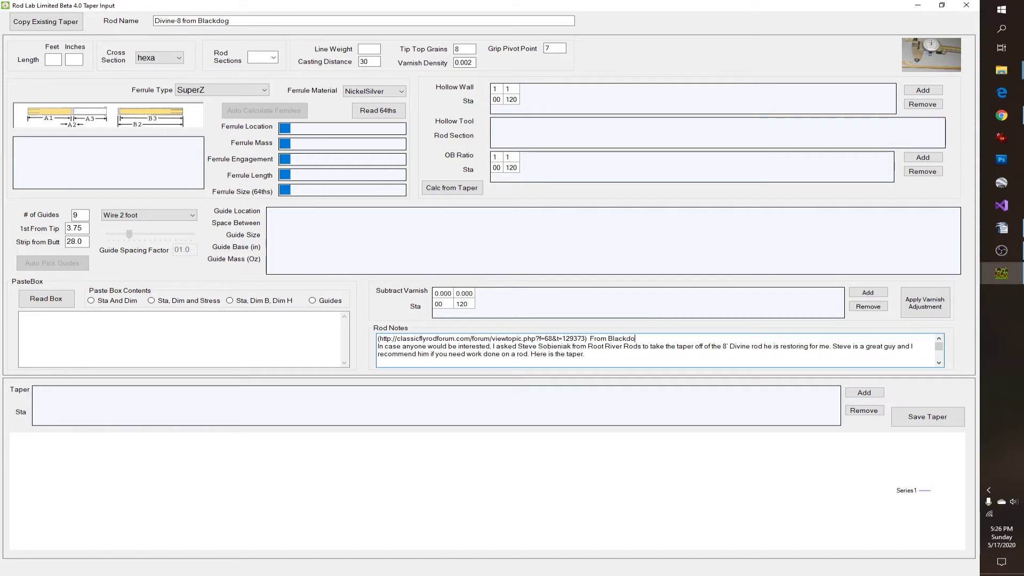
pyautogui.write('g on Classi')
pyautogui.press('BackSpace')
pyautogui.press('BackSpace')
pyautogui.write('Fly Ro')
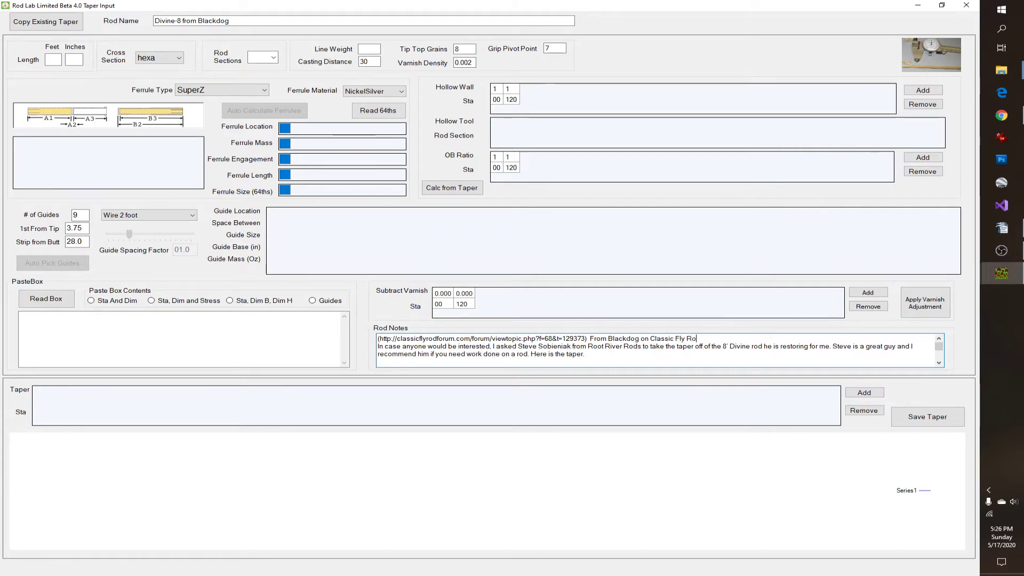
pyautogui.write('d FOr')
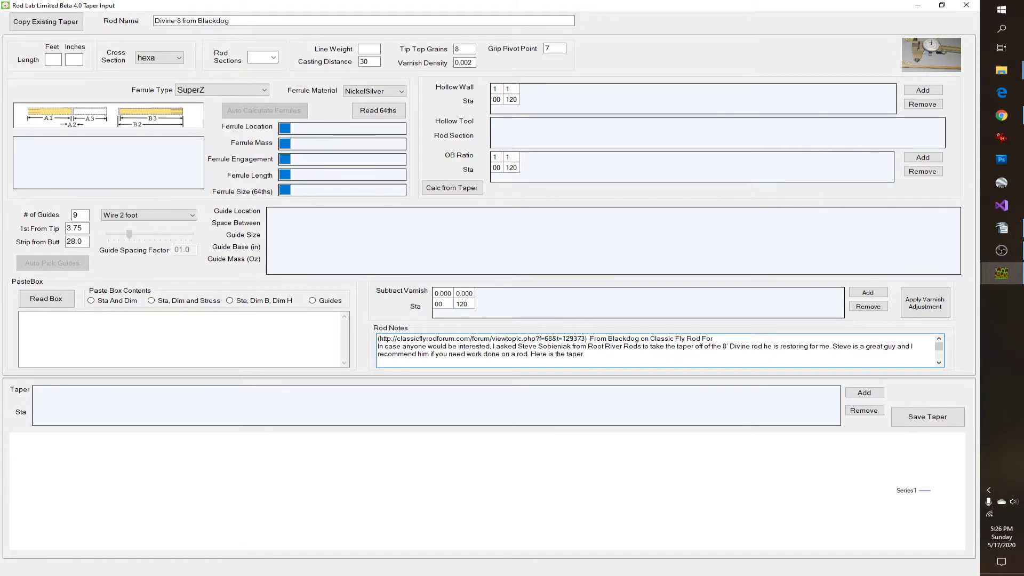
pyautogui.write('um')
pyautogui.press('Return')
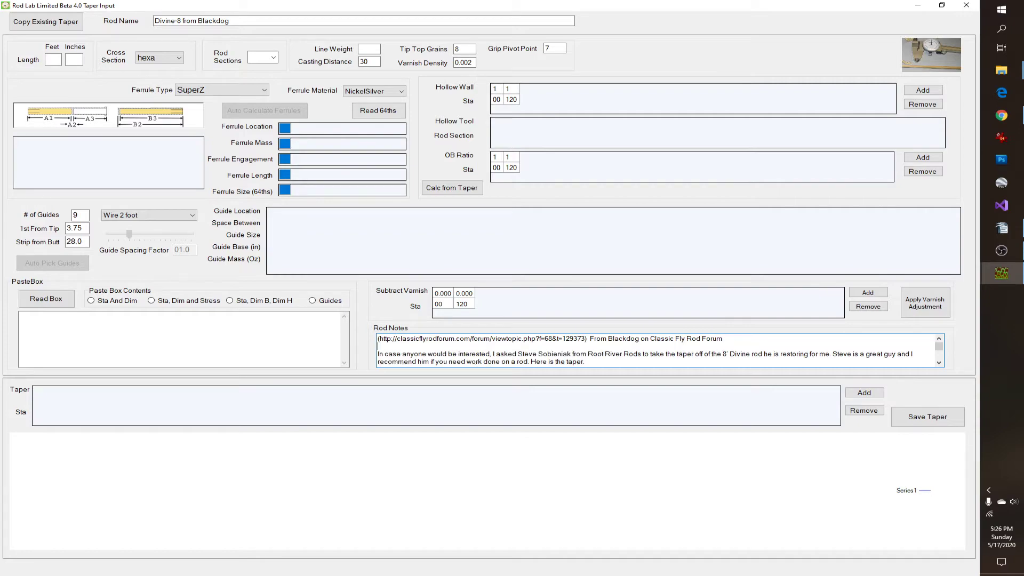
# Return to the forum thread in Chrome and review the listed station dimensions and the replies about ferrule size and line weight
pyautogui.click(918, 5)
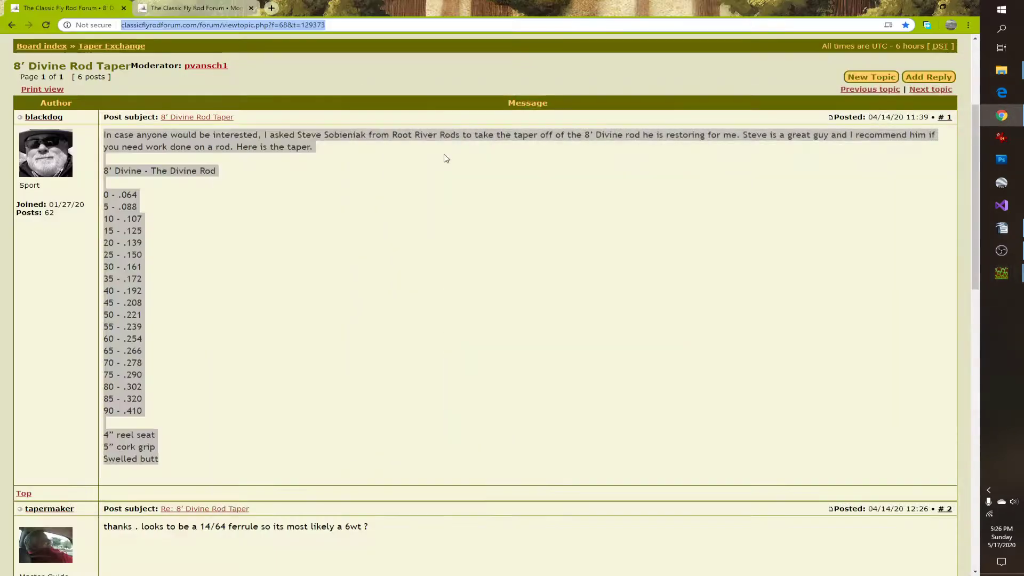
pyautogui.click(318, 228)
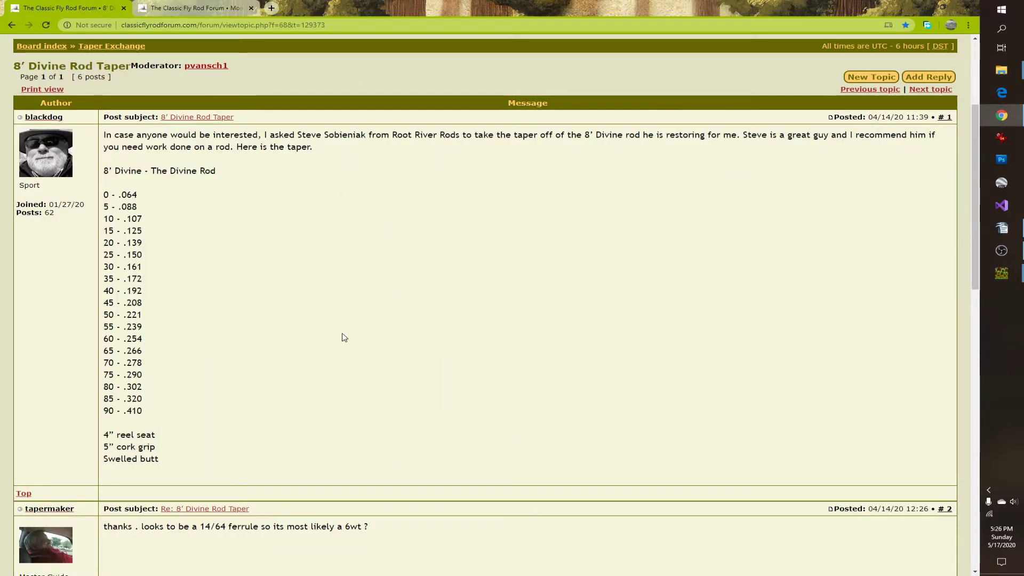
pyautogui.moveTo(184, 419); pyautogui.dragTo(105, 199)
pyautogui.scroll(-2, 320, 489)
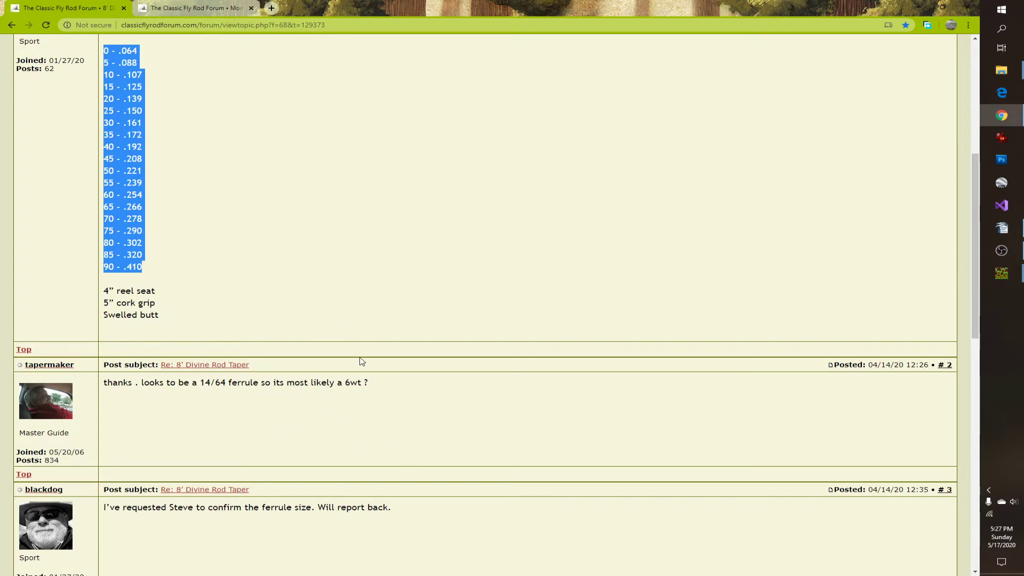
pyautogui.scroll(3, 373, 373)
pyautogui.click(418, 433)
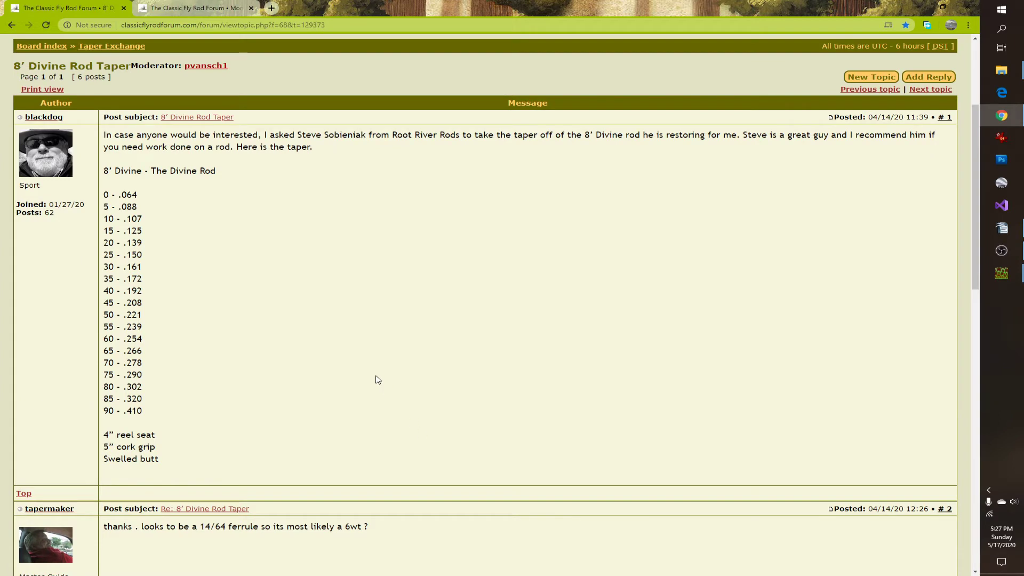
pyautogui.scroll(-4, 391, 404)
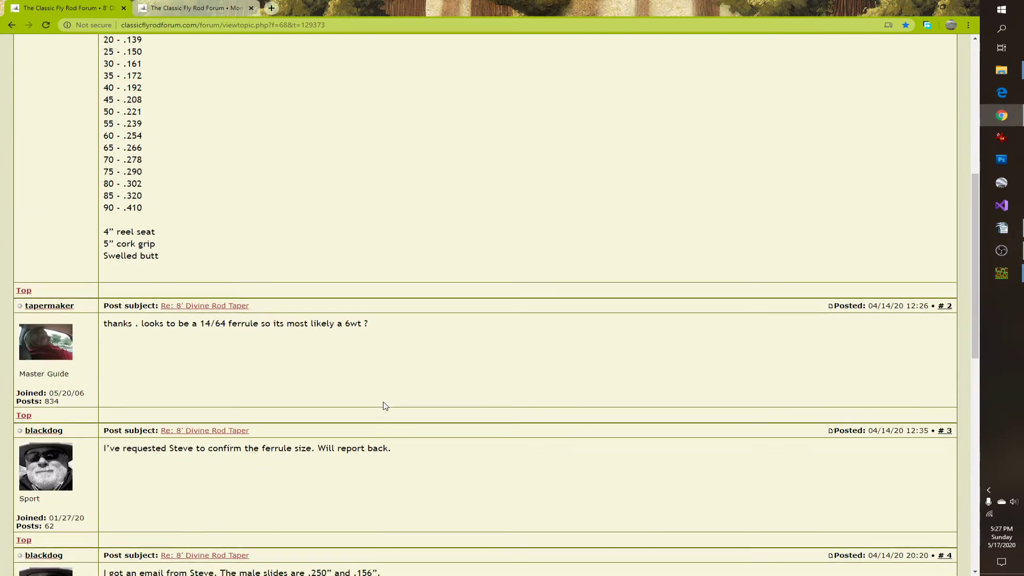
pyautogui.scroll(-4, 306, 393)
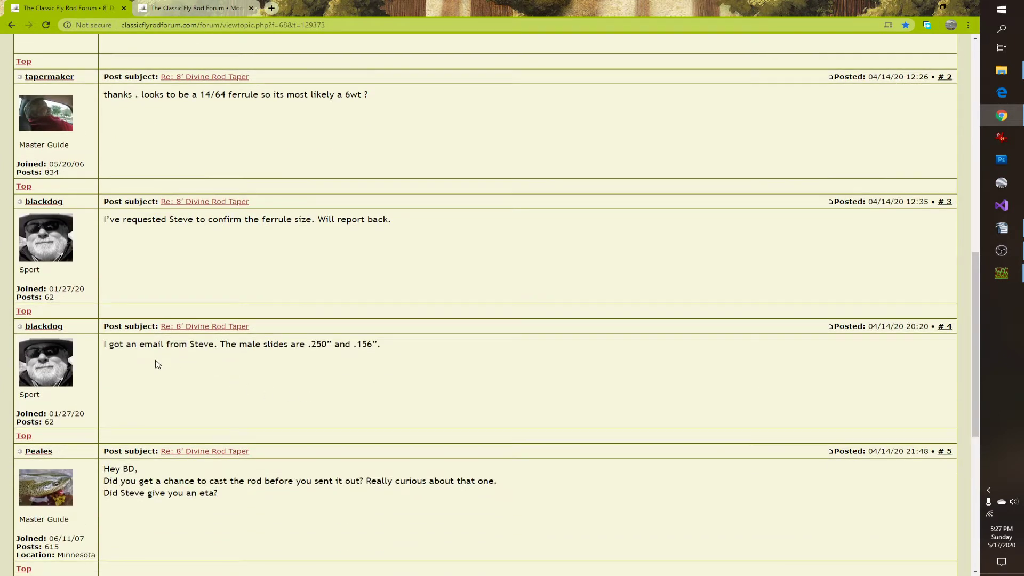
pyautogui.moveTo(399, 346); pyautogui.dragTo(312, 345)
pyautogui.scroll(-5, 374, 438)
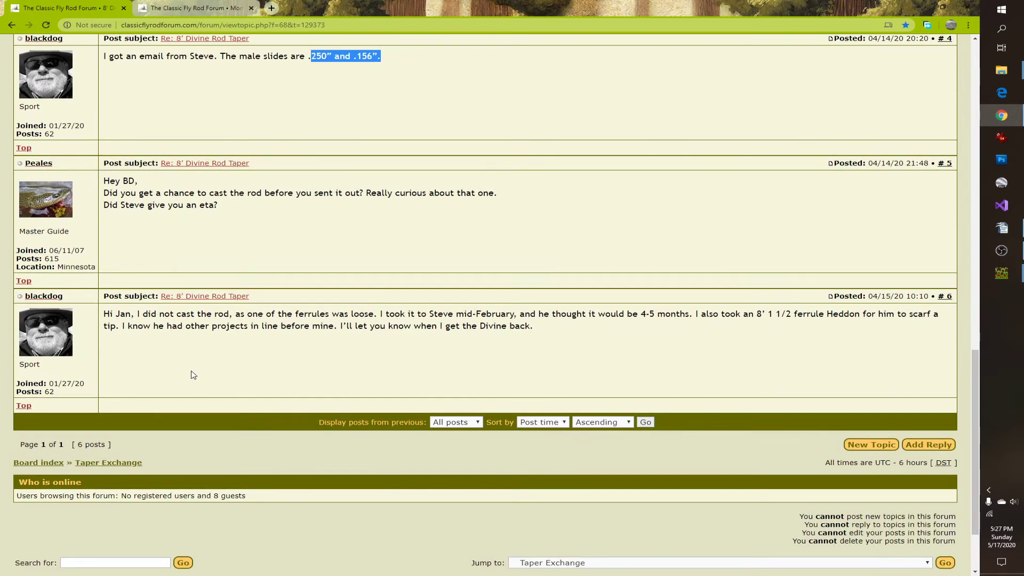
pyautogui.scroll(8, 235, 365)
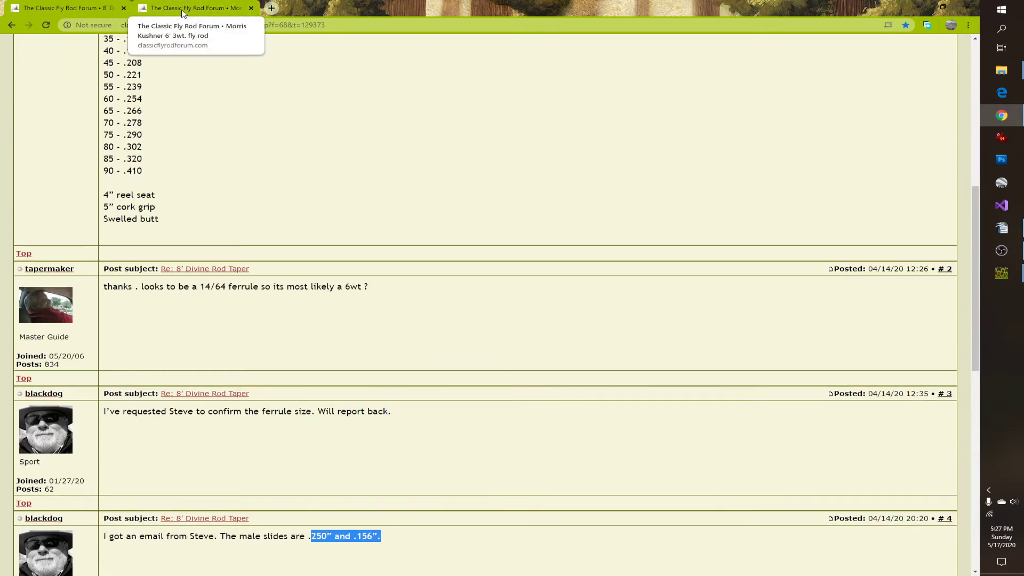
pyautogui.click(1001, 273)
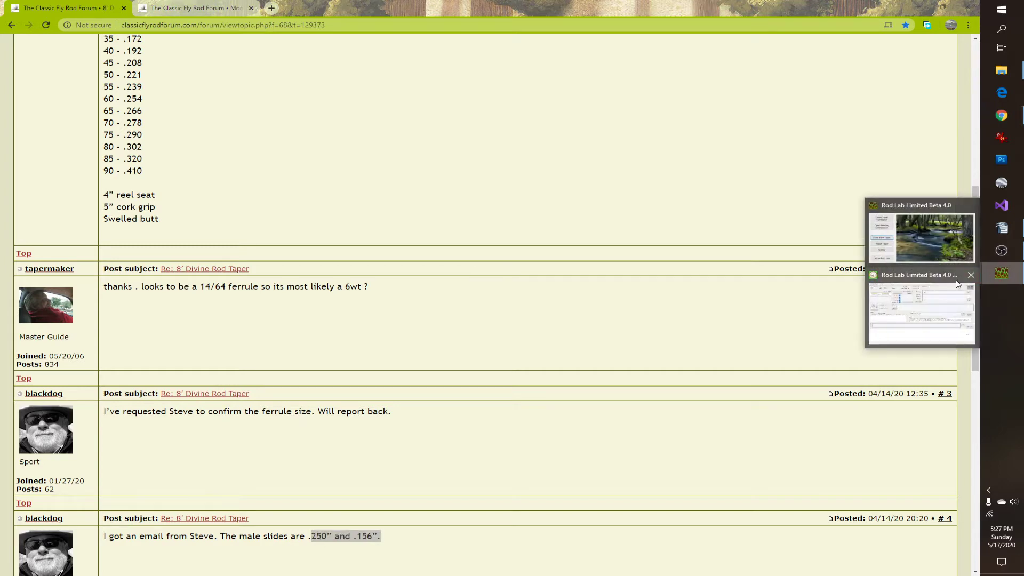
pyautogui.click(940, 298)
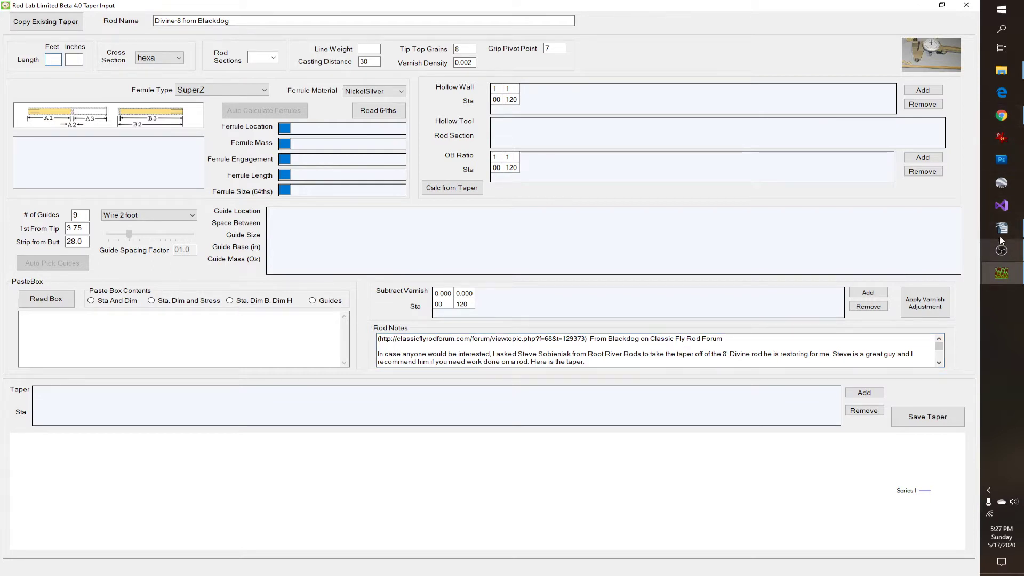
# Copy the station and dimension list for stations 0 to 90 from the forum thread in Chrome into Rod Lab's PasteBox
pyautogui.click(1001, 115)
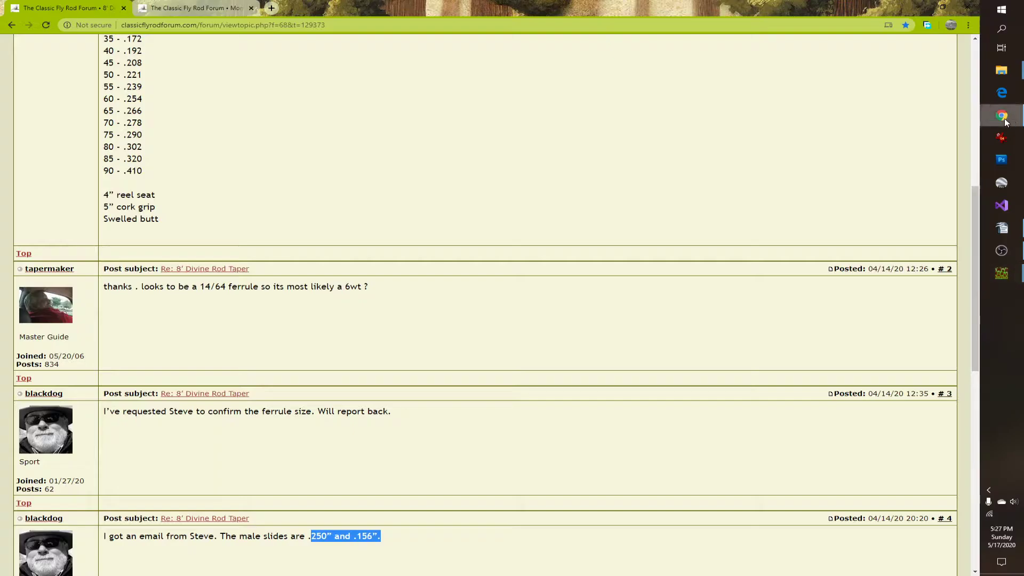
pyautogui.moveTo(153, 178); pyautogui.dragTo(106, 244)
pyautogui.hotkey('ctrl', 'c')
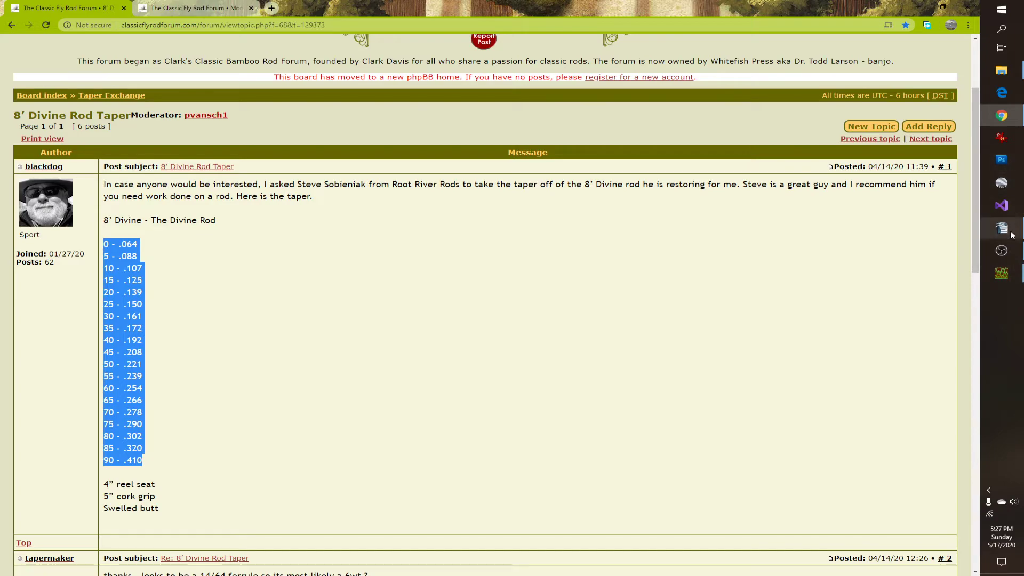
pyautogui.click(1001, 273)
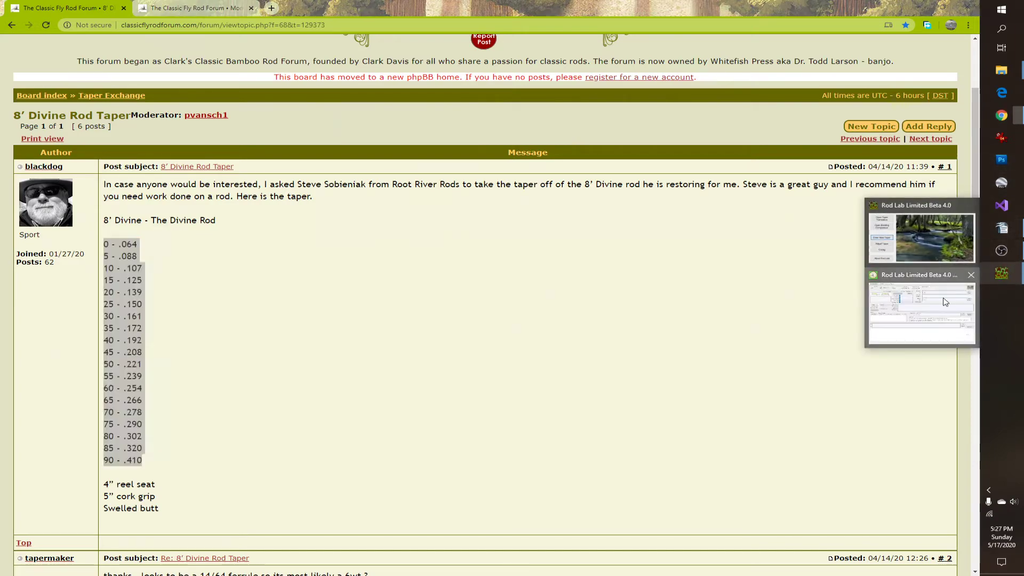
pyautogui.click(945, 302)
pyautogui.click(138, 331)
pyautogui.hotkey('ctrl', 'v')
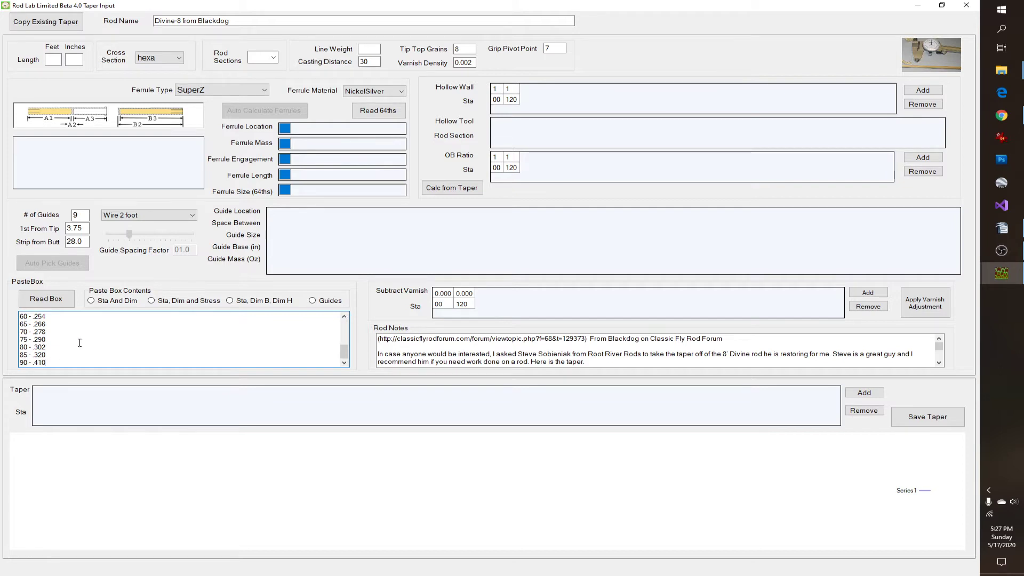
# Mark the PasteBox contents as Sta And Dim and read them into the taper table
pyautogui.click(92, 300)
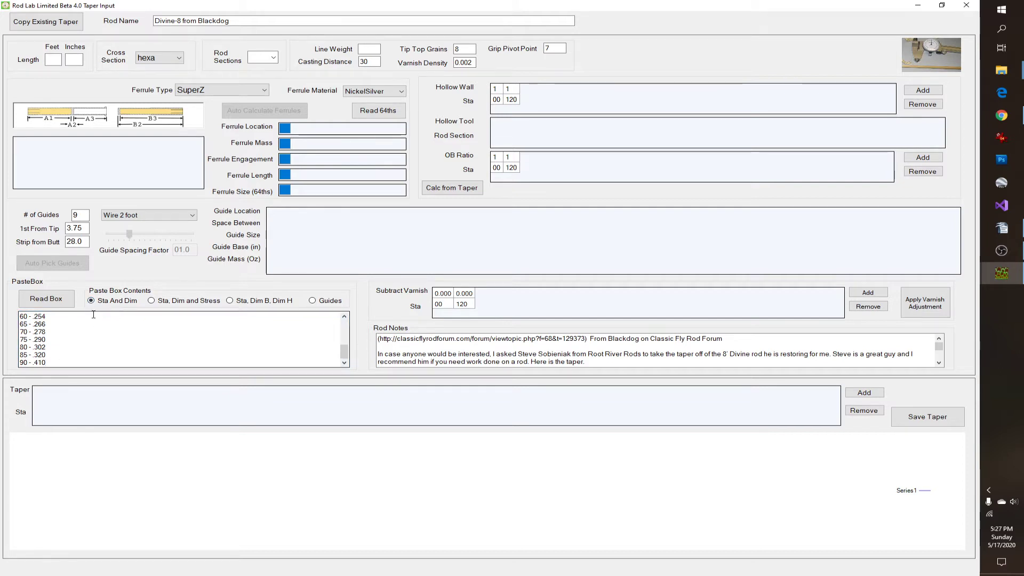
pyautogui.scroll(4, 74, 331)
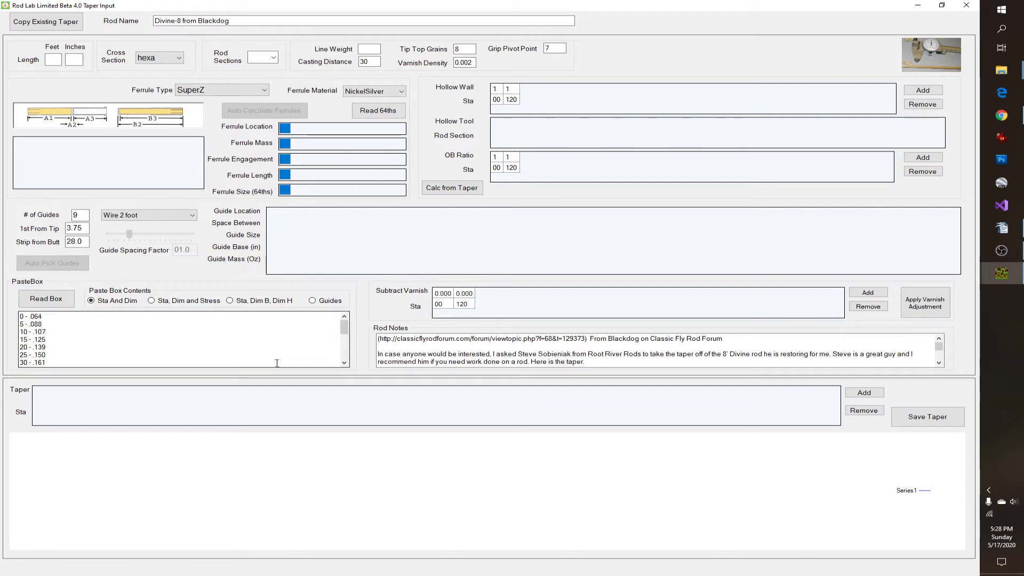
pyautogui.click(53, 305)
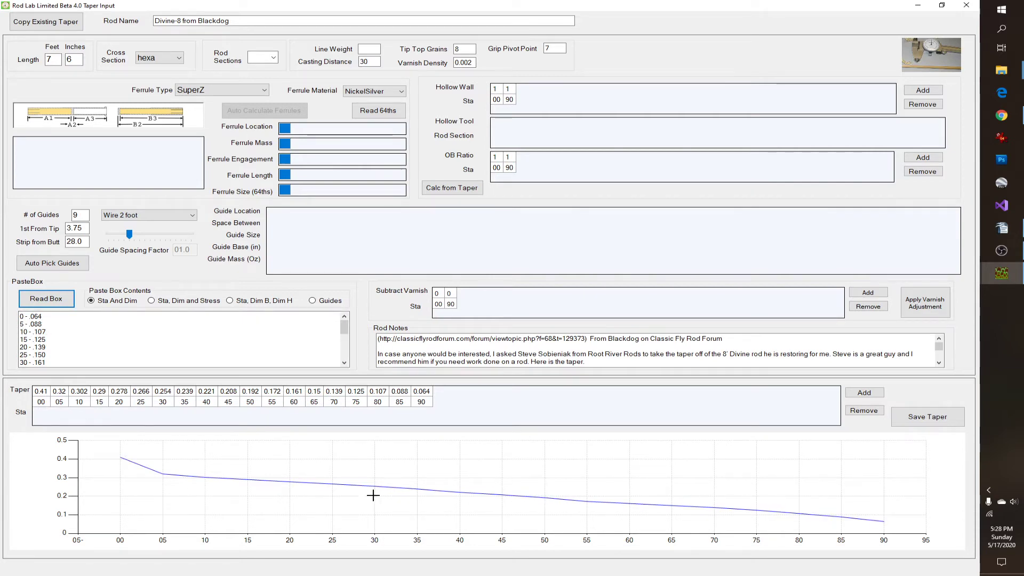
# Set the rod length to 8 feet 0 inches and reread the pasted stations, accepting the extra point at the butt
pyautogui.doubleClick(56, 59)
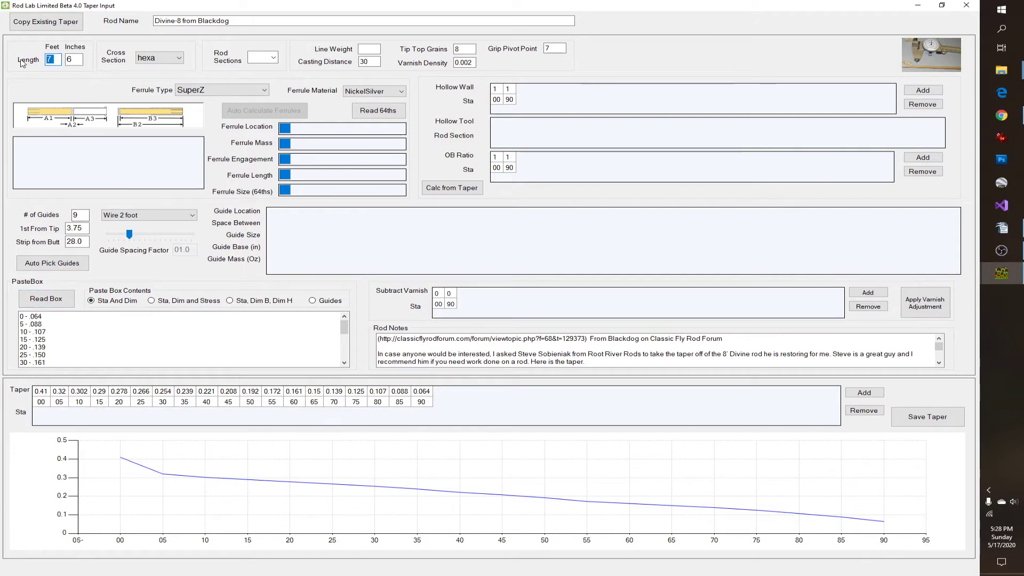
pyautogui.scroll(-1, 76, 347)
pyautogui.scroll(-3, 77, 348)
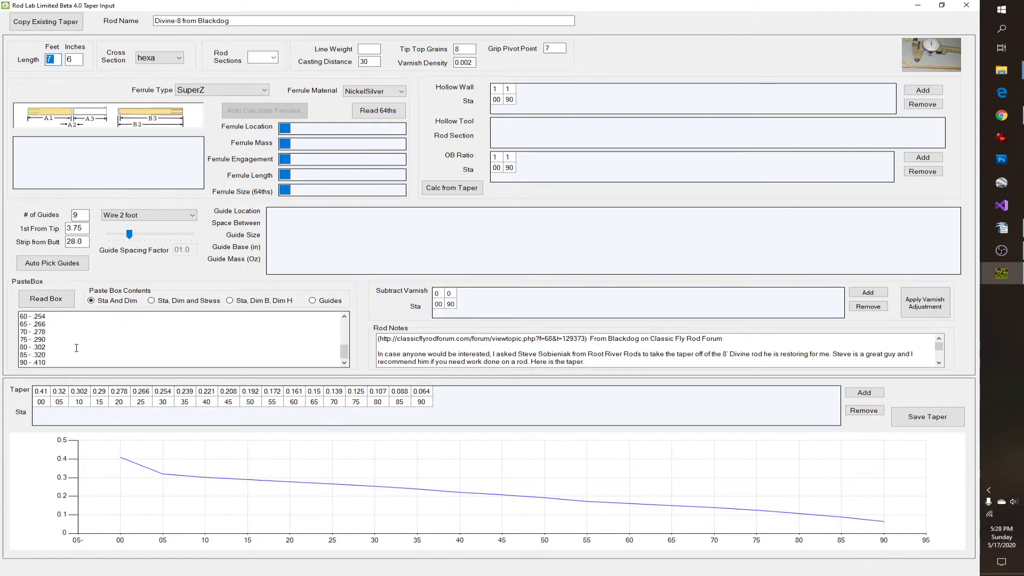
pyautogui.moveTo(51, 364); pyautogui.dragTo(19, 365)
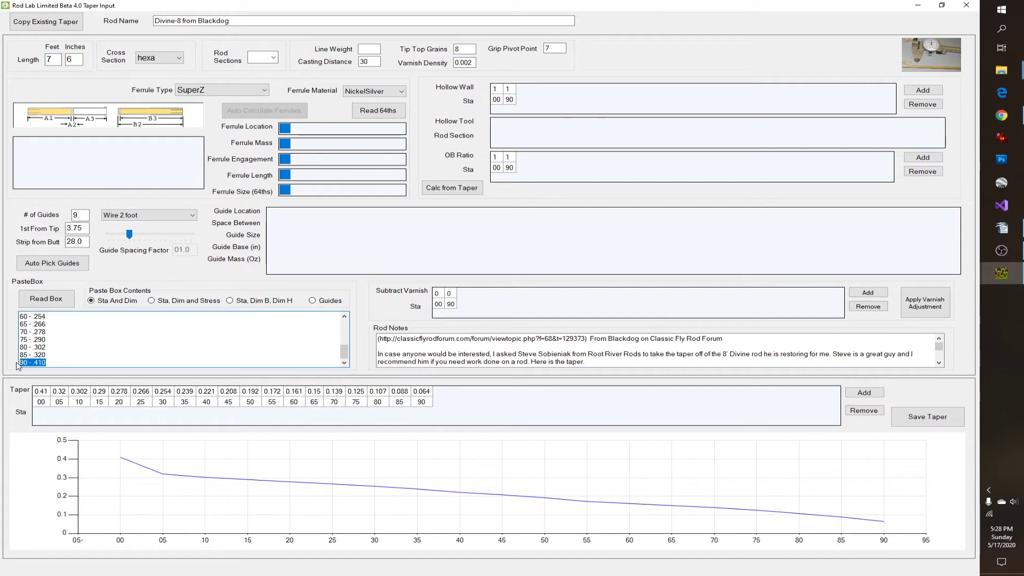
pyautogui.doubleClick(55, 59)
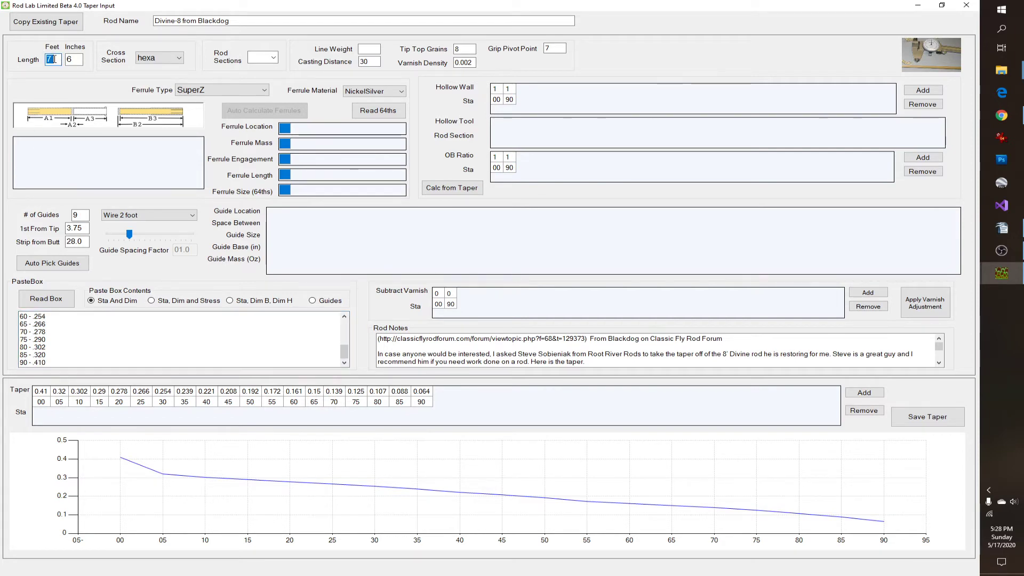
pyautogui.write('8')
pyautogui.press('Tab')
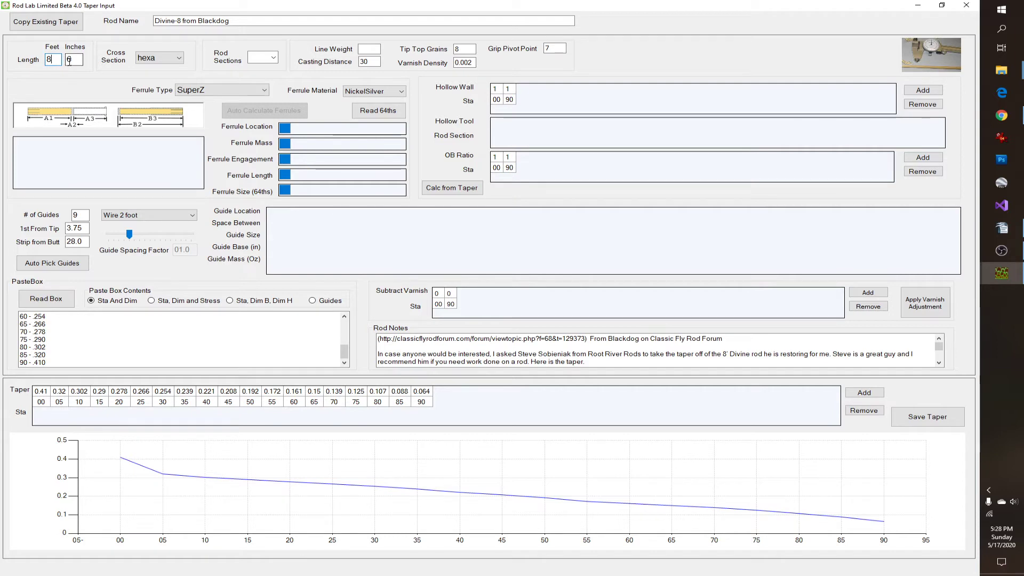
pyautogui.write('0')
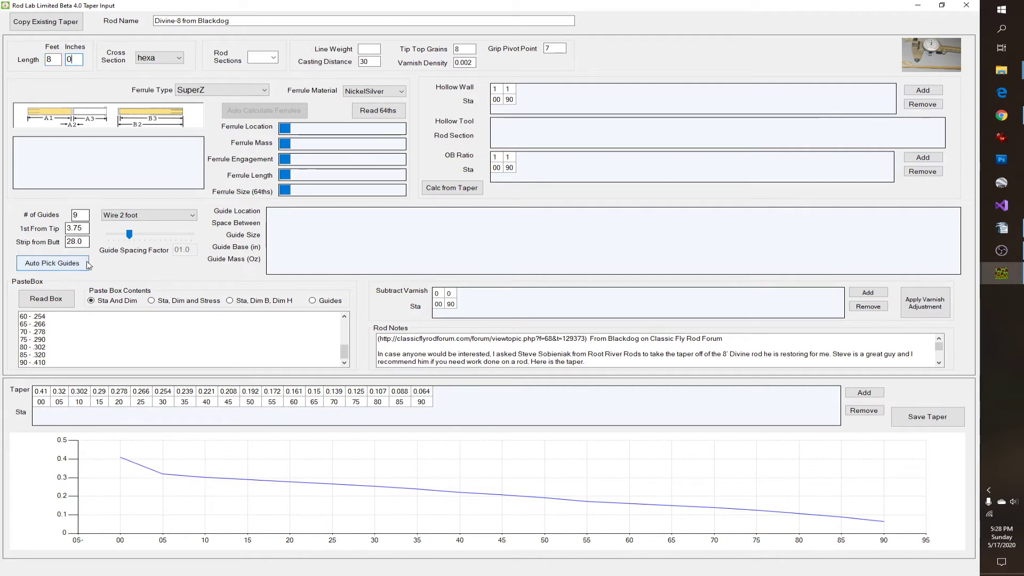
pyautogui.click(46, 299)
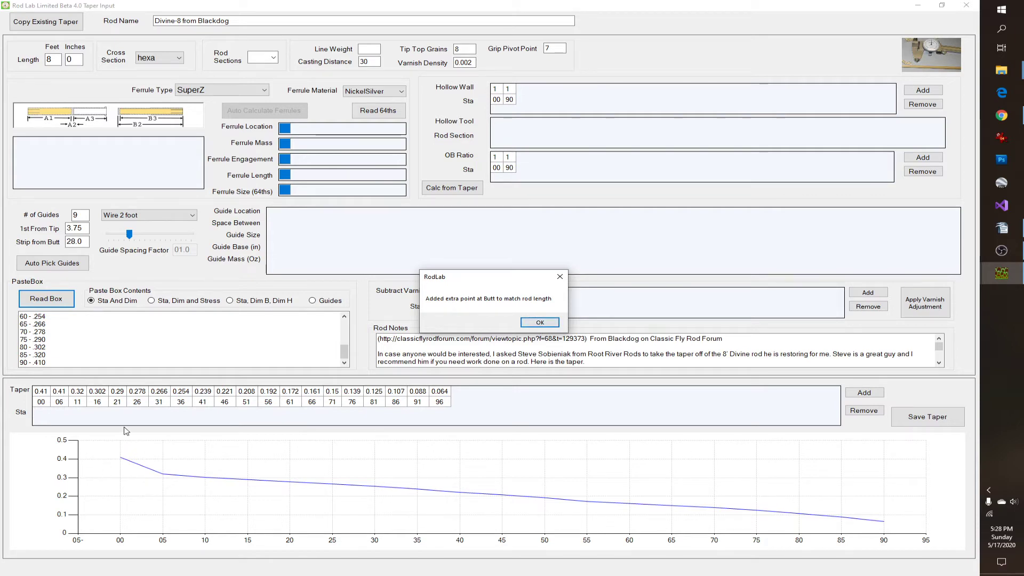
pyautogui.click(529, 324)
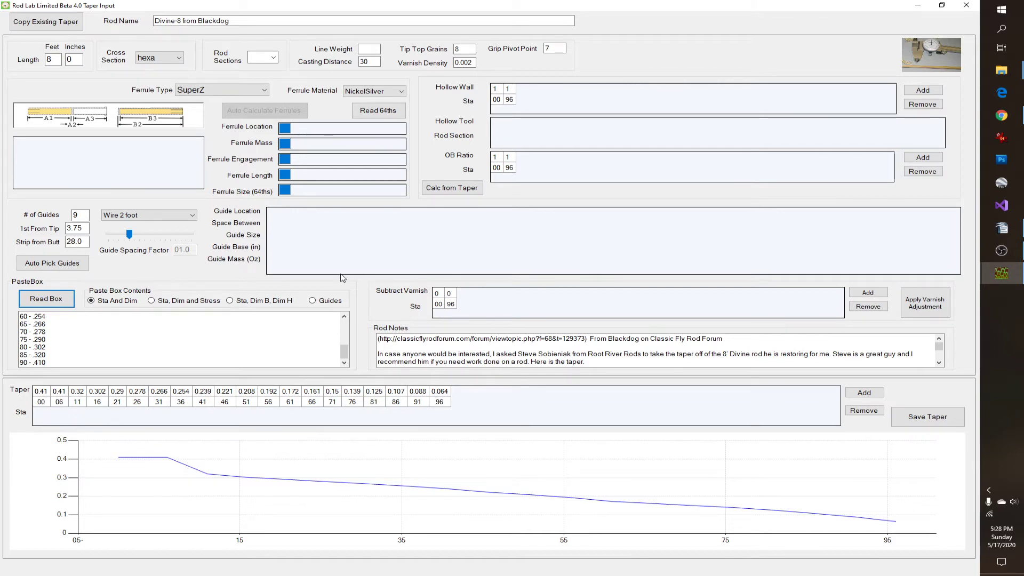
# Set the line weight to 6, the varnish density to 0.005 and the number of rod sections to 3
pyautogui.click(370, 49)
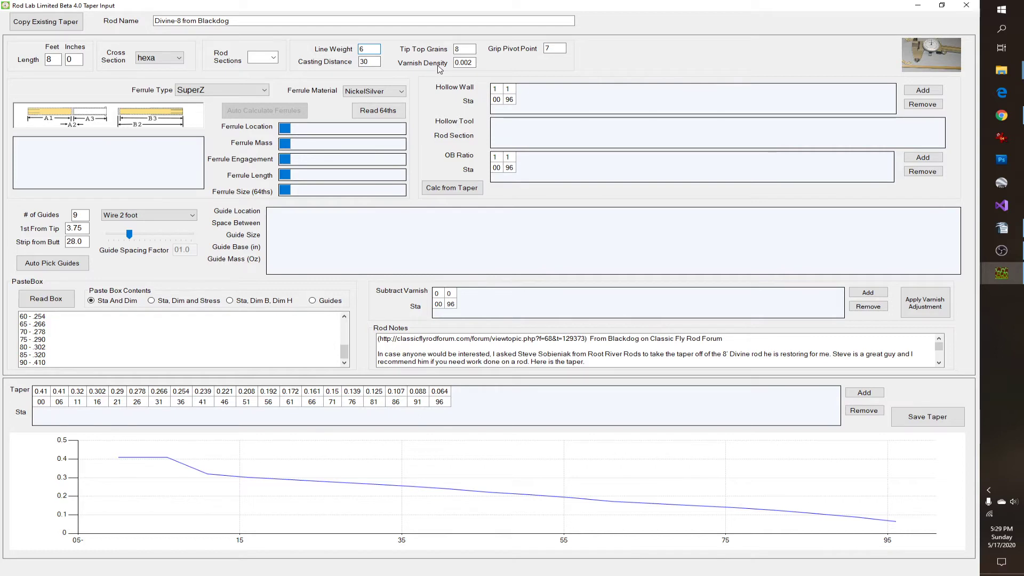
pyautogui.moveTo(469, 63); pyautogui.dragTo(471, 63)
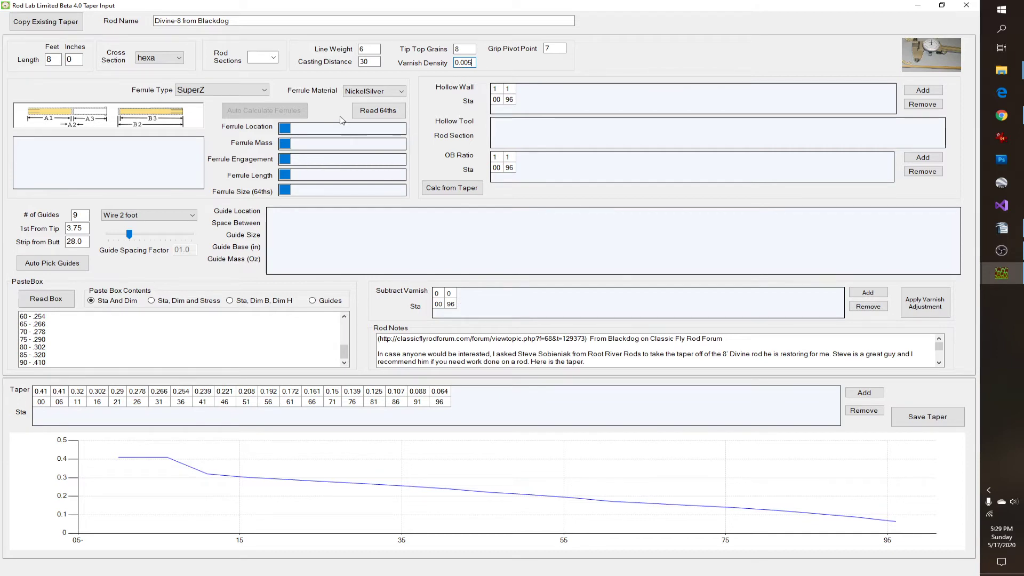
pyautogui.click(273, 60)
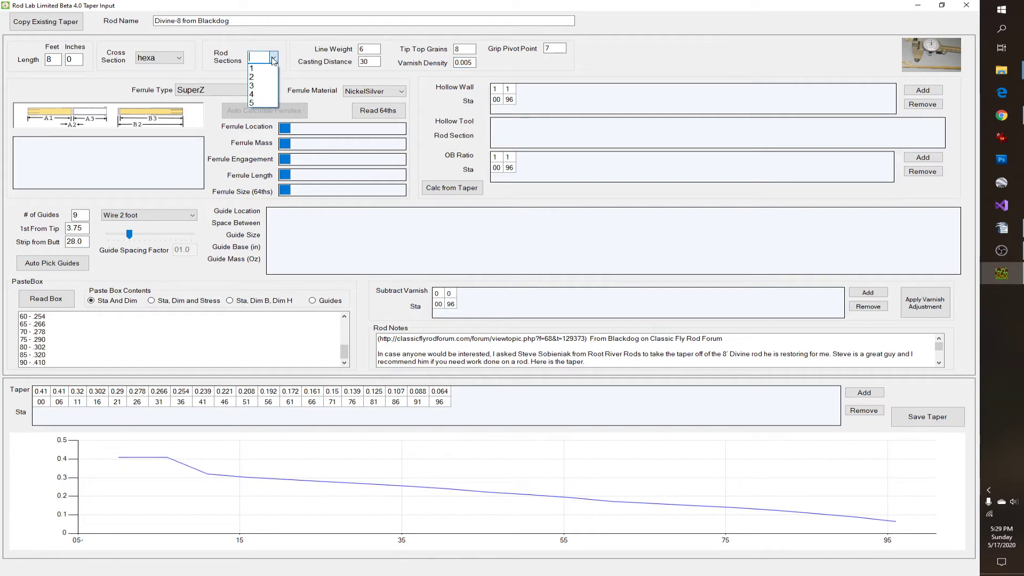
pyautogui.click(261, 89)
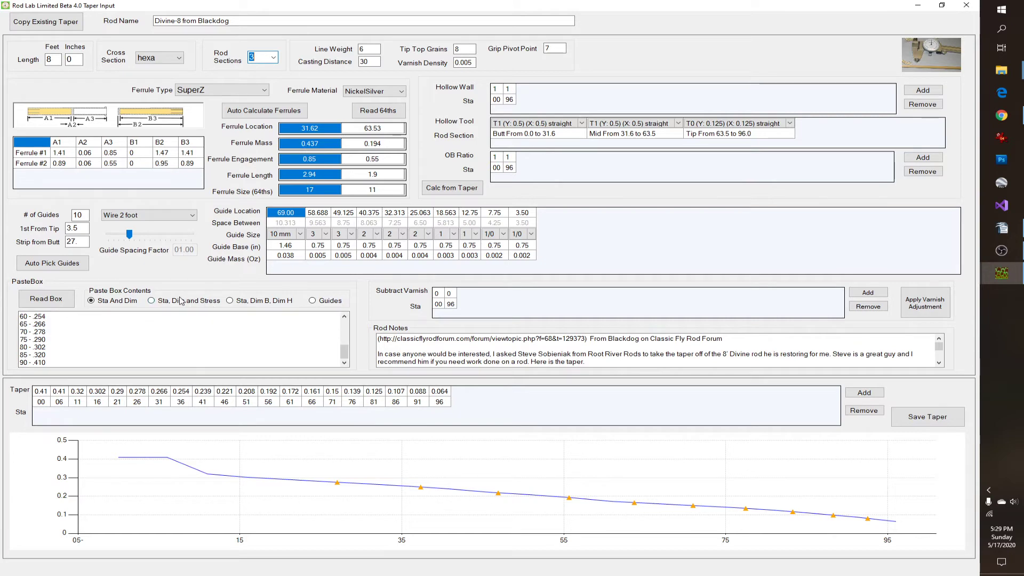
# Auto-pick the guides and save the taper as "Divine-8 from Blackdog.TAPER.xml" in the Tapers folder
pyautogui.click(54, 265)
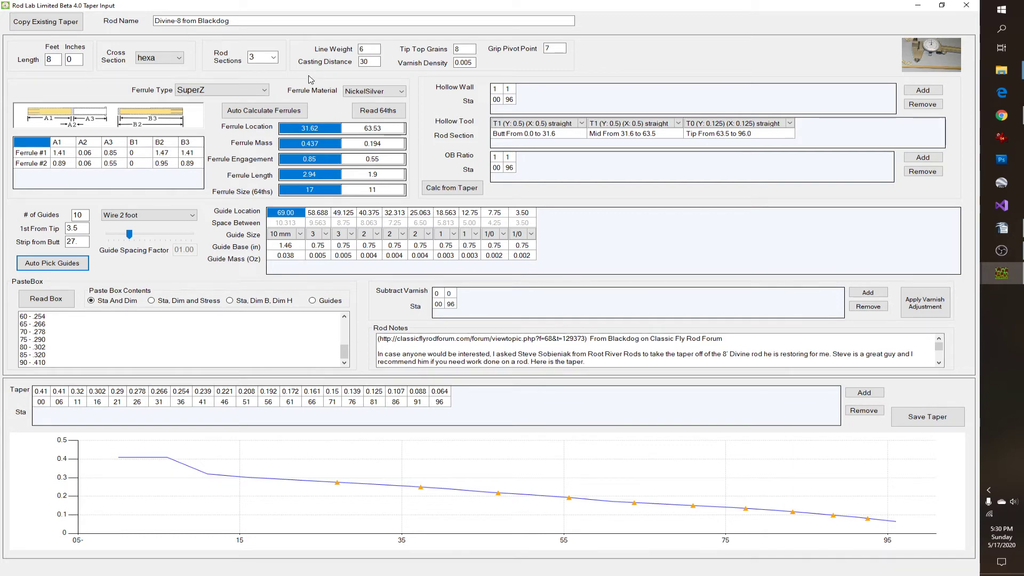
pyautogui.click(937, 420)
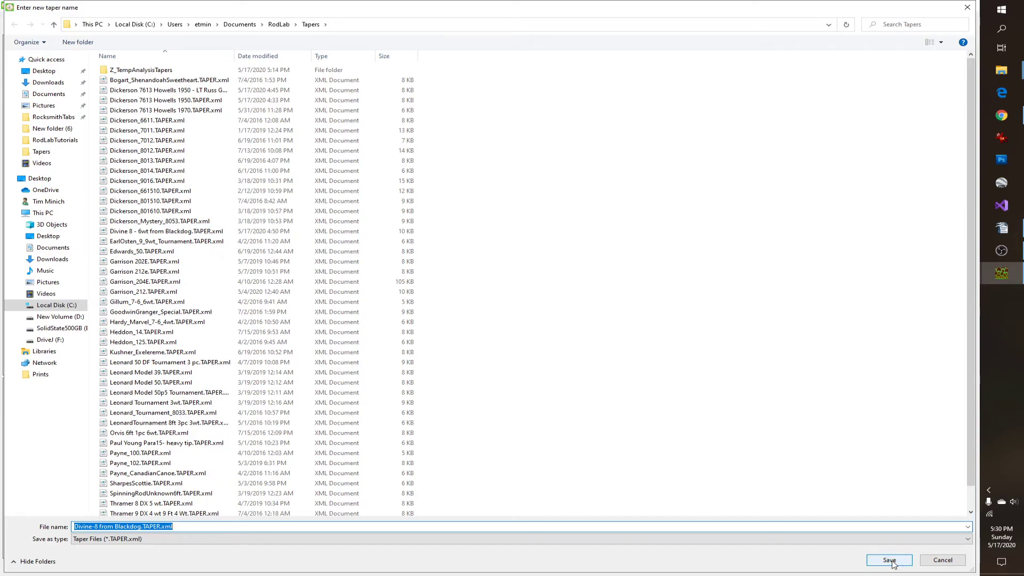
pyautogui.click(890, 560)
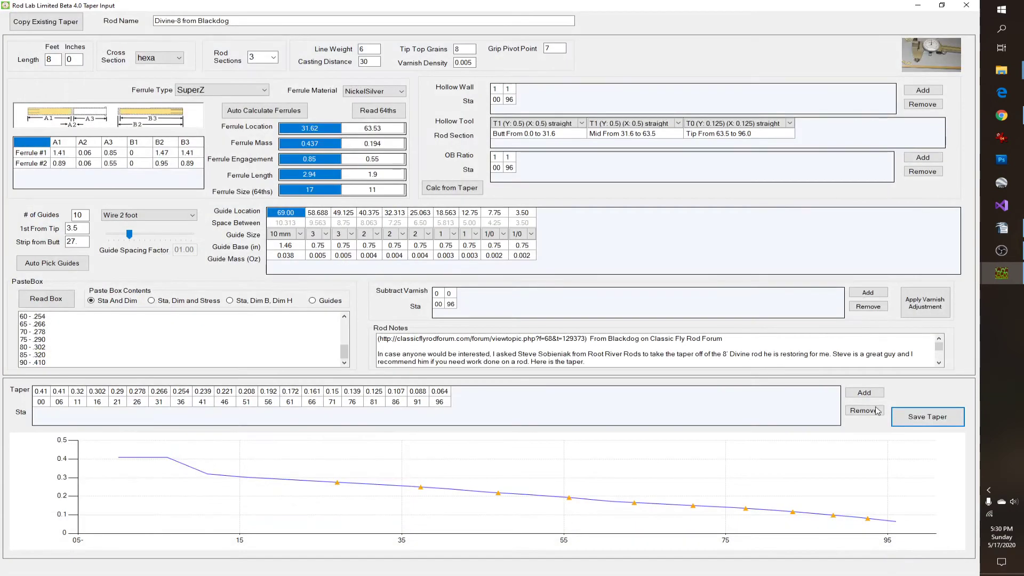
# Open the Morris Kushner 6' 3wt. fly rod thread in Chrome and start a new taper in a maximized Rod Lab input window
pyautogui.click(1001, 116)
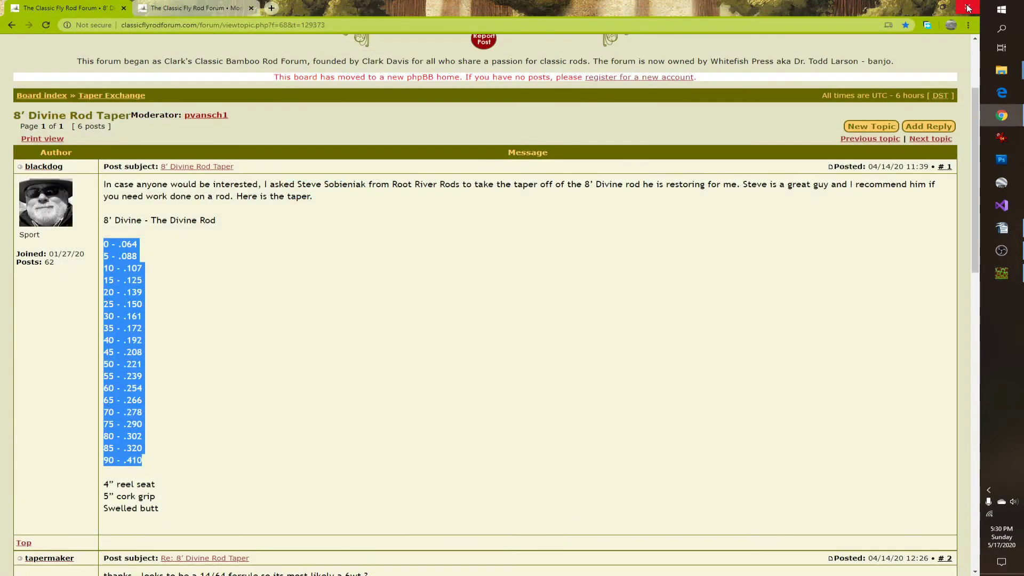
pyautogui.click(194, 9)
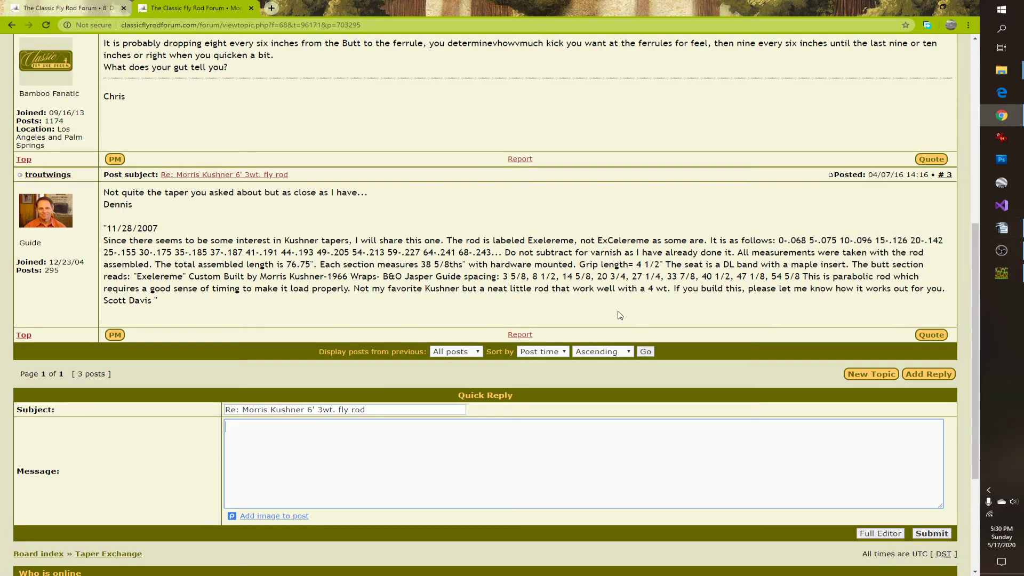
pyautogui.click(1002, 272)
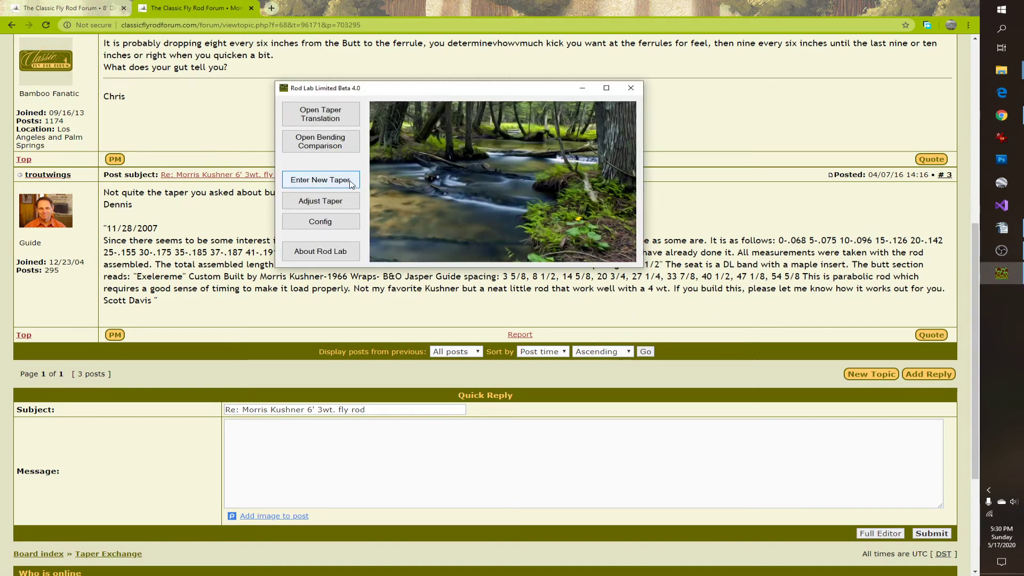
pyautogui.click(314, 181)
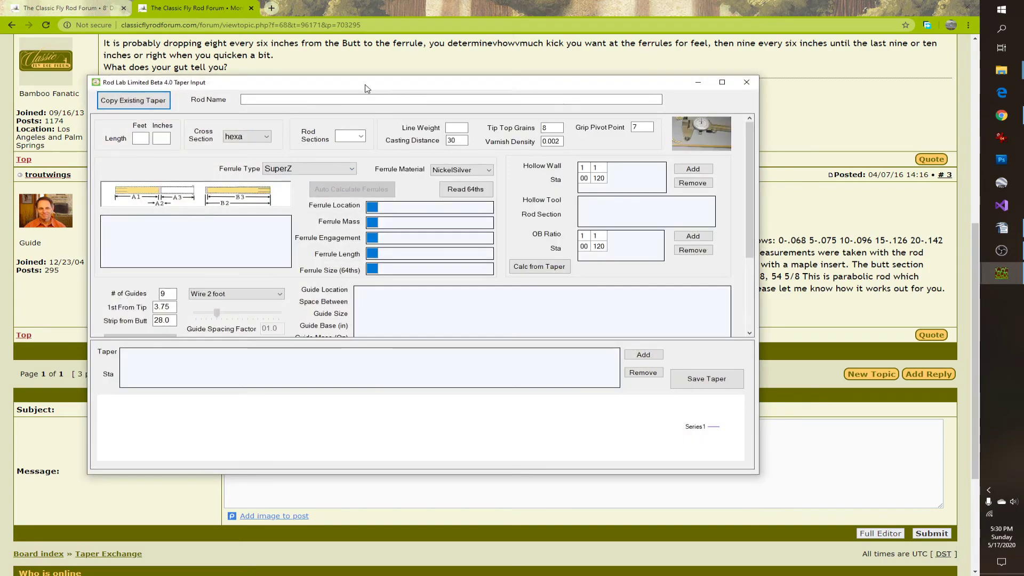
pyautogui.doubleClick(366, 88)
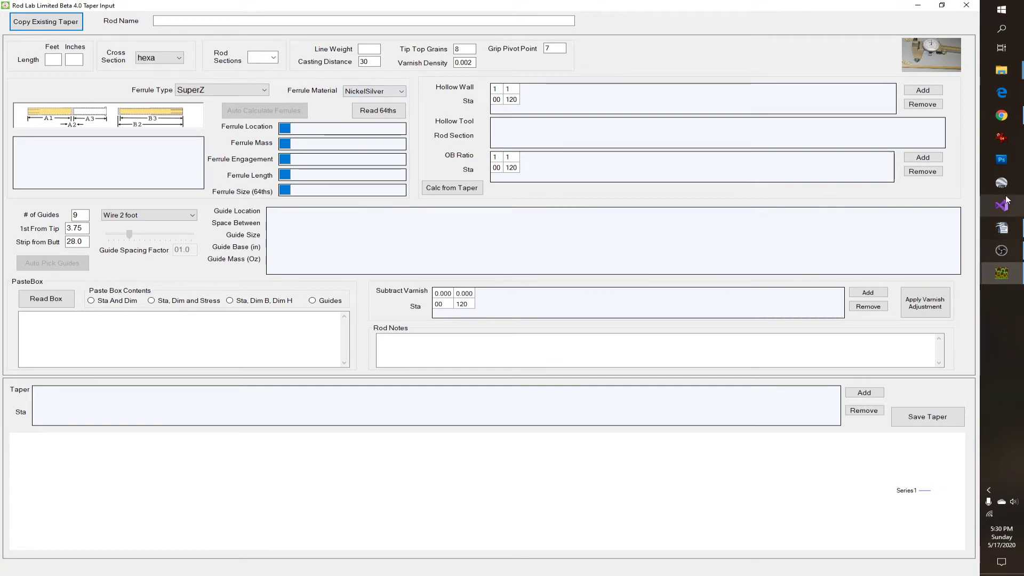
# Copy the full text of the Exelereme taper post from the forum thread in Chrome and return to the Rod Lab taper input
pyautogui.click(1001, 116)
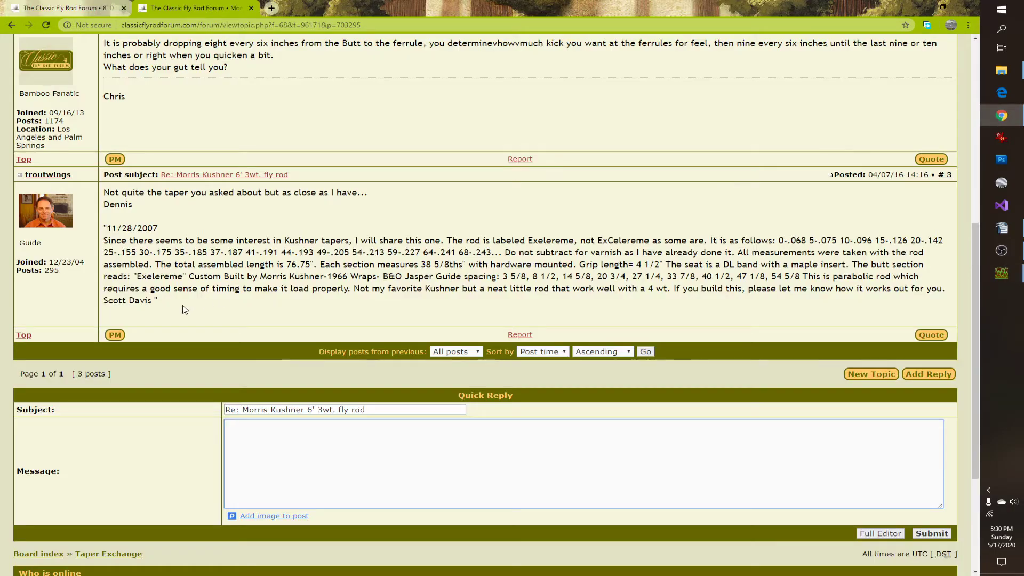
pyautogui.moveTo(121, 250); pyautogui.dragTo(113, 199)
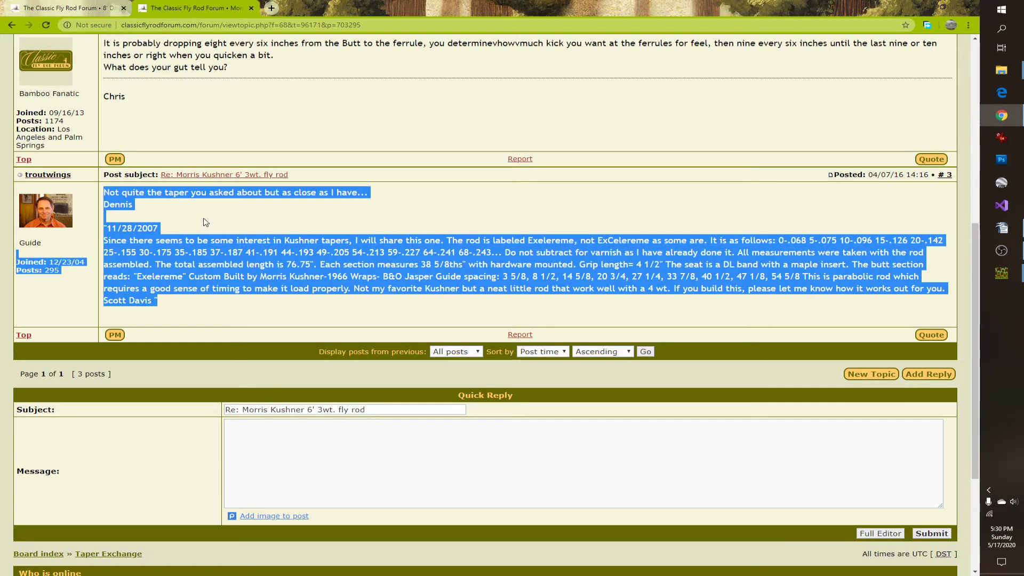
pyautogui.click(182, 310)
pyautogui.moveTo(168, 308); pyautogui.dragTo(107, 194)
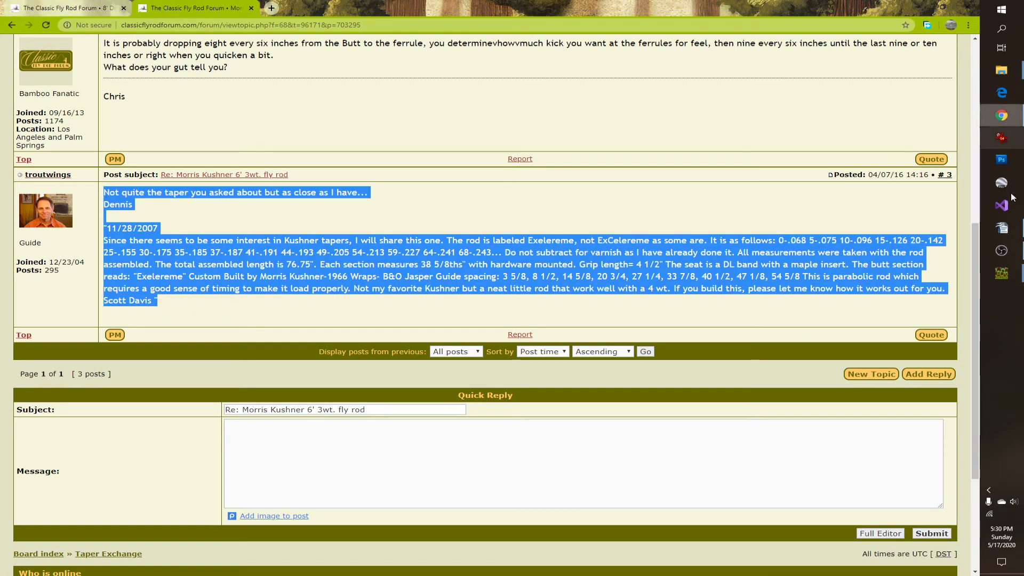
pyautogui.click(1001, 273)
pyautogui.click(921, 307)
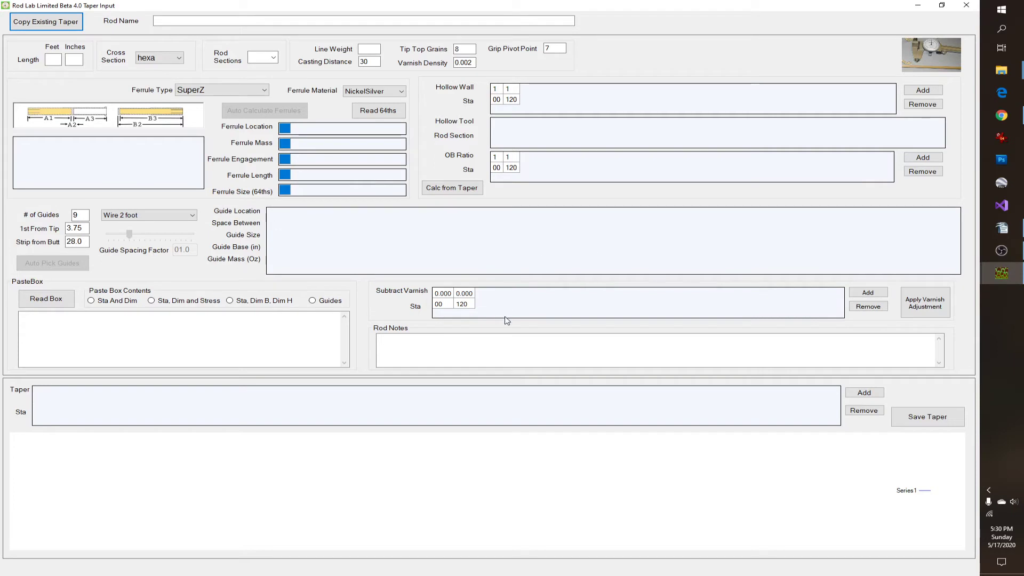
# Begin the rod notes with a line crediting the Classic fly rod forum and the poster, and paste the copied post after it
pyautogui.click(514, 346)
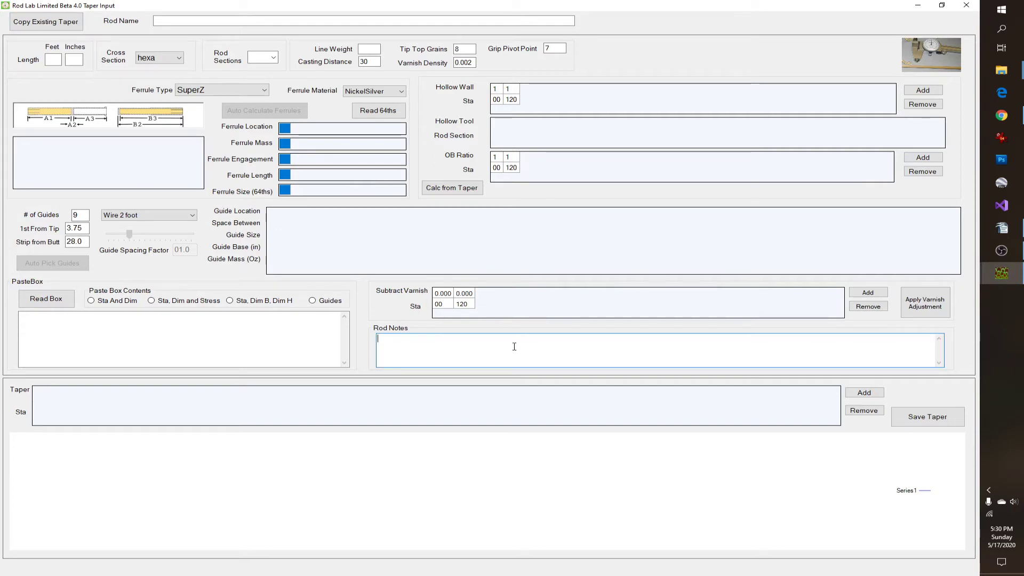
pyautogui.write('From Cla')
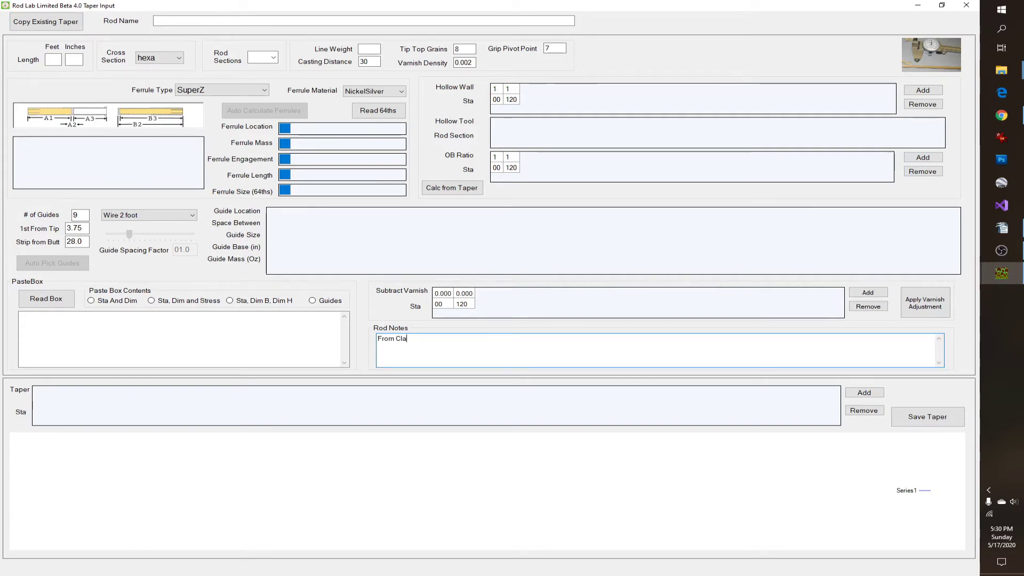
pyautogui.write('ssic f')
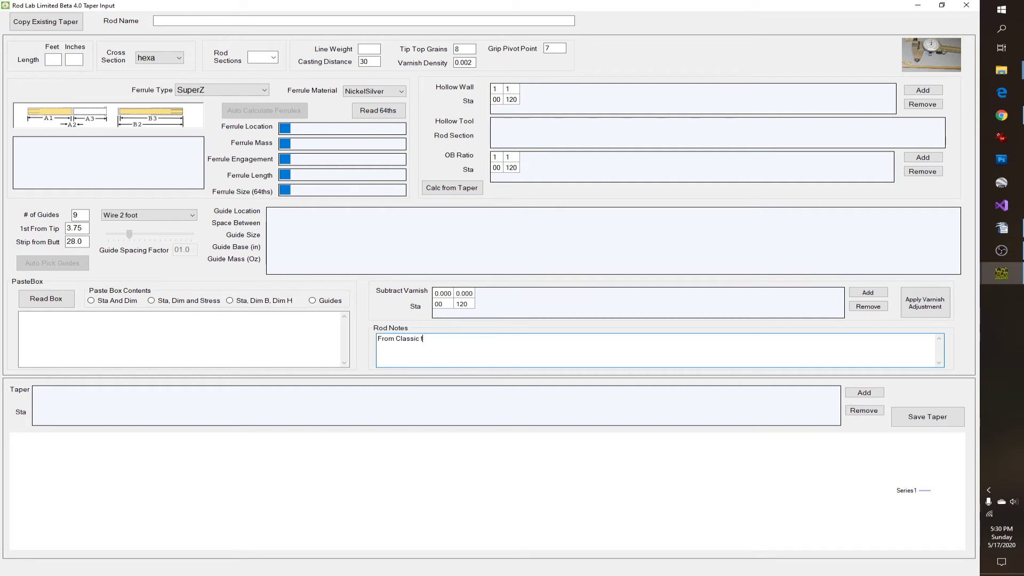
pyautogui.write('ly rod forum - from Denn')
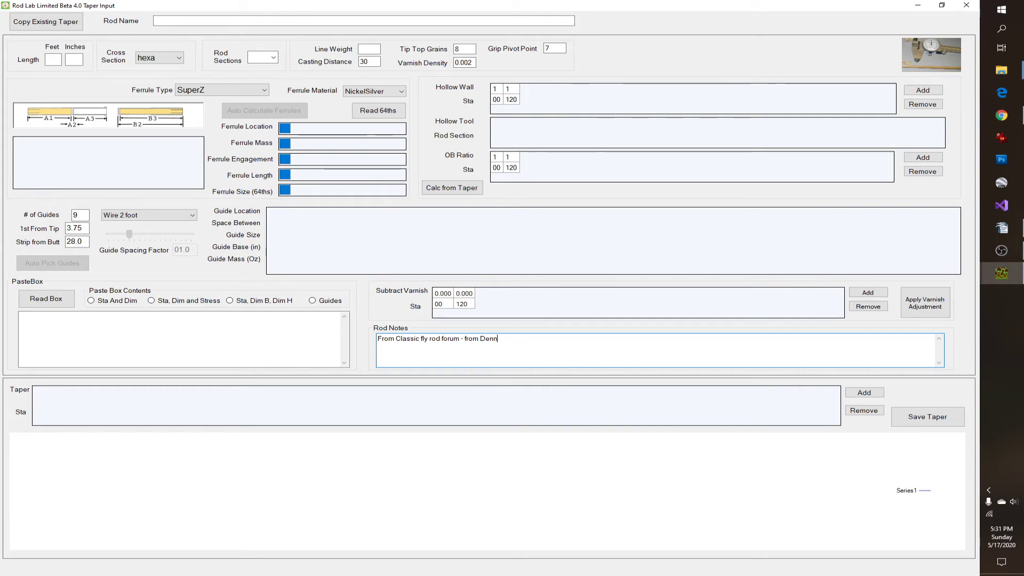
pyautogui.write('is / Troutwings;')
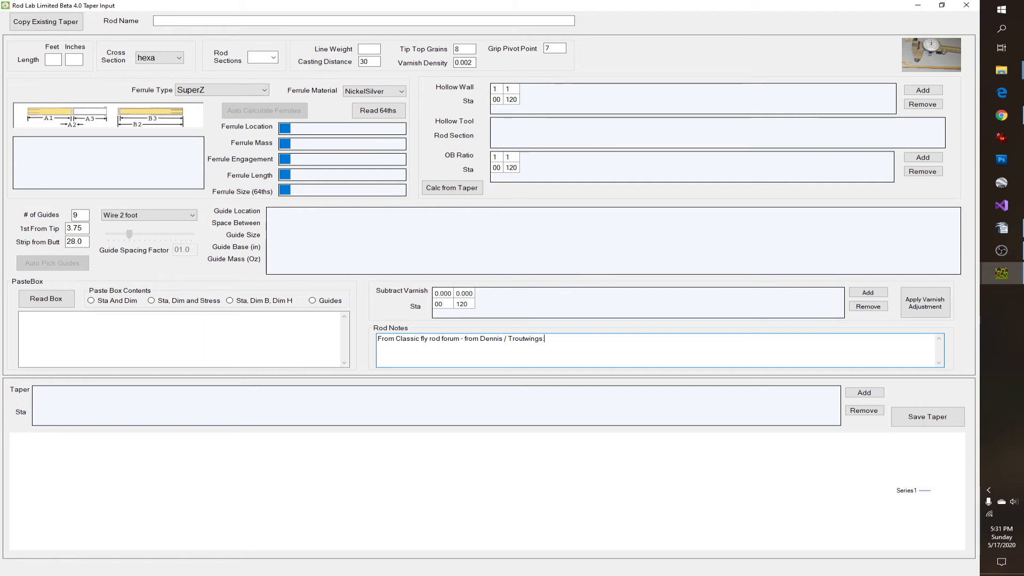
pyautogui.hotkey('ctrl', 'v')
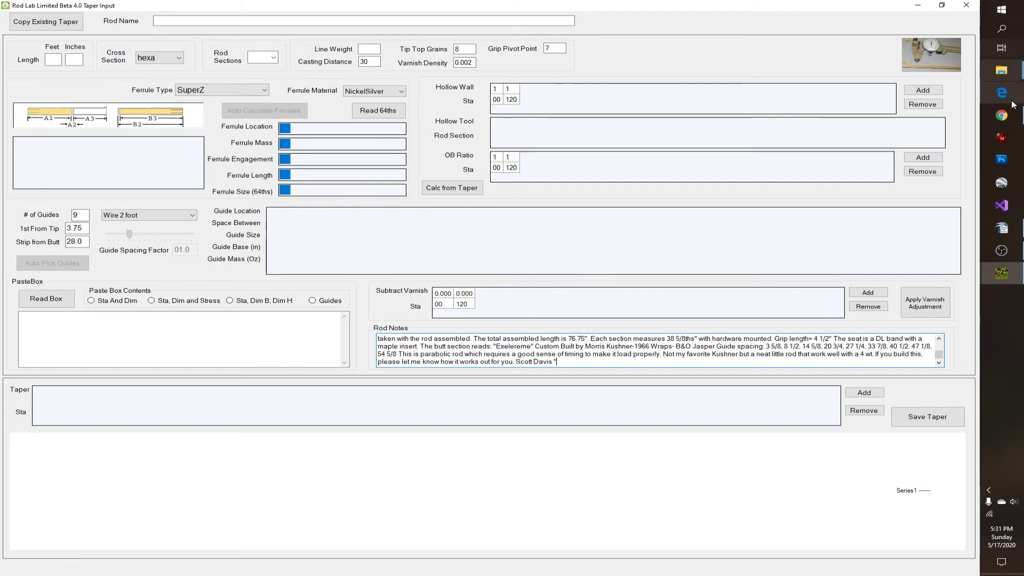
# Copy the forum thread's web address from Chrome and add it in parentheses after the credit line in the rod notes
pyautogui.click(1001, 115)
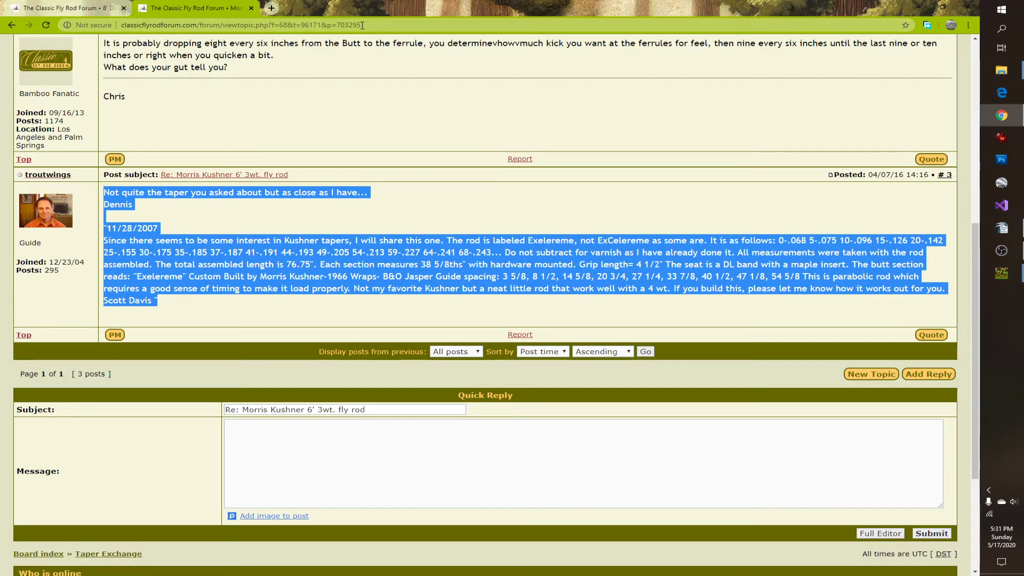
pyautogui.click(213, 25)
pyautogui.hotkey('ctrl', 'c')
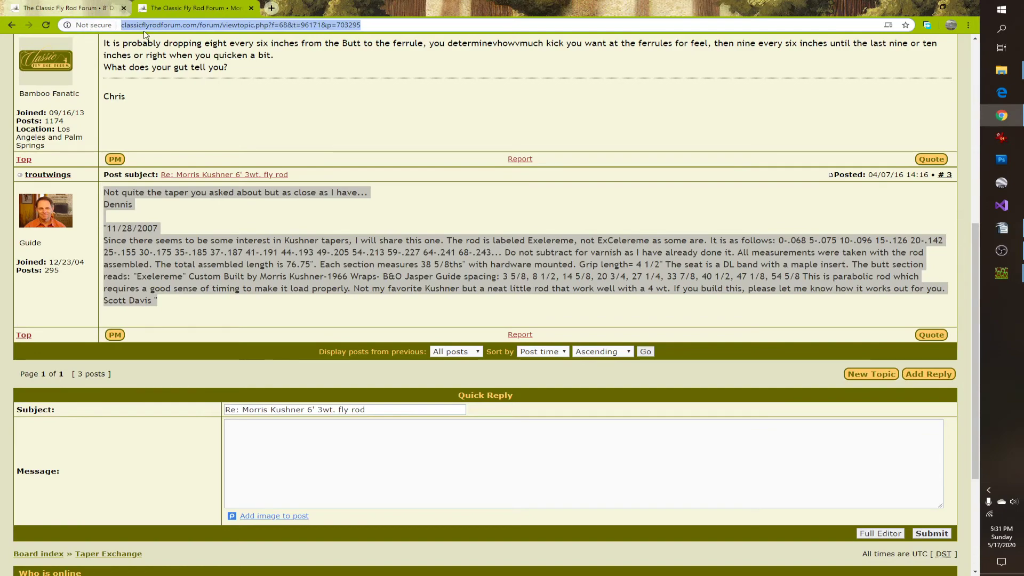
pyautogui.click(1002, 273)
pyautogui.click(921, 309)
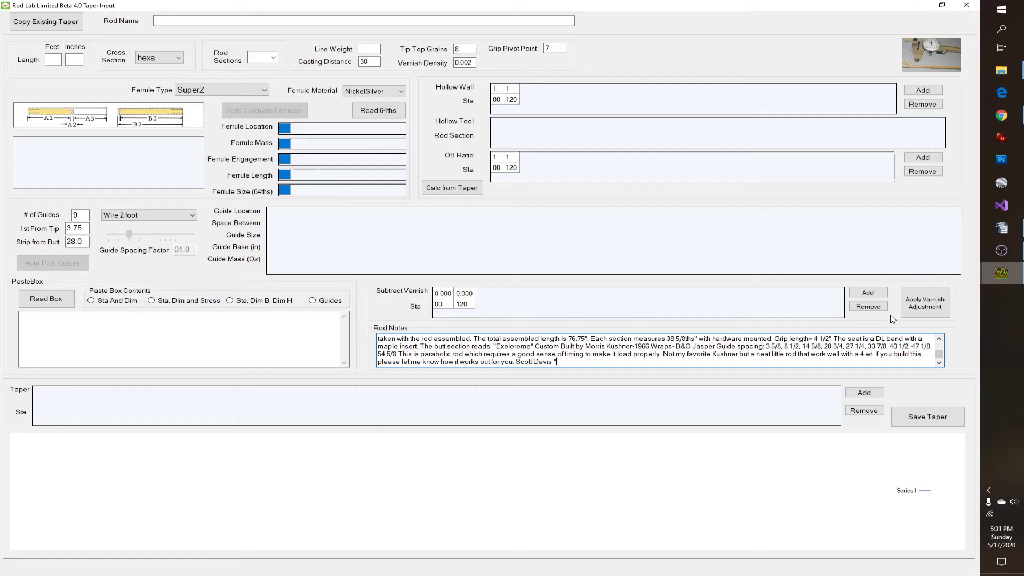
pyautogui.scroll(5, 534, 361)
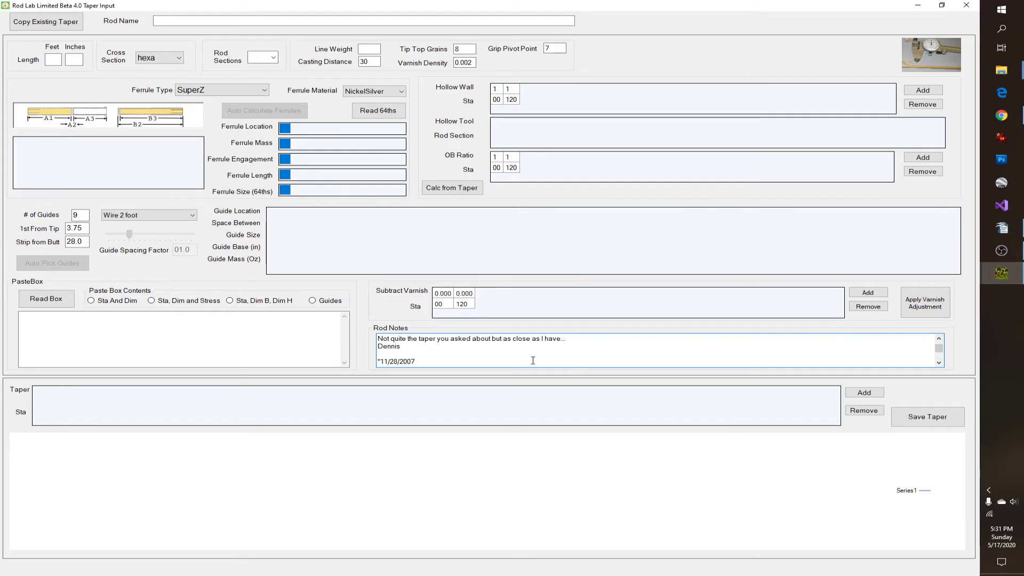
pyautogui.scroll(1, 581, 355)
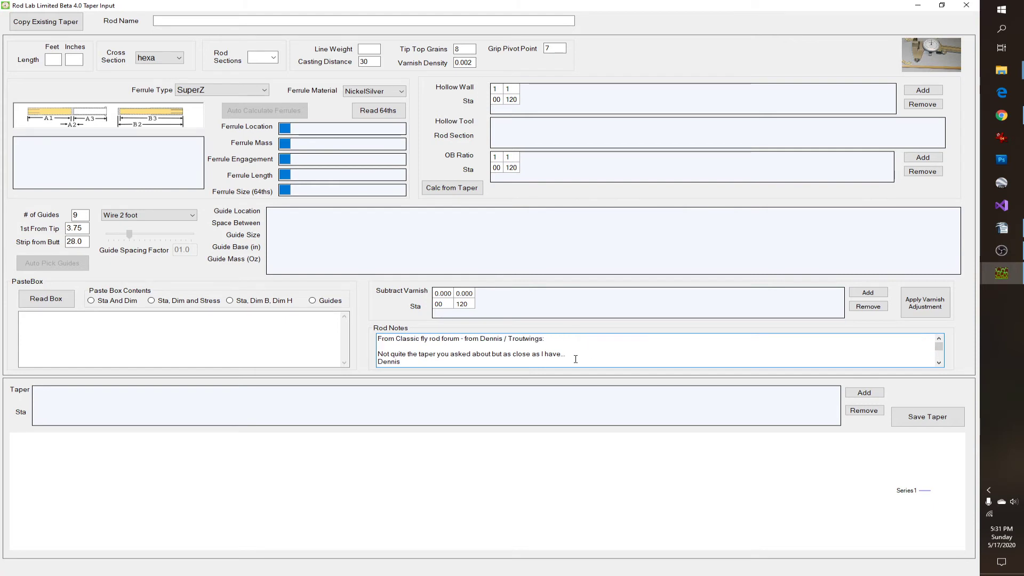
pyautogui.click(582, 341)
pyautogui.hotkey('ctrl', 'v')
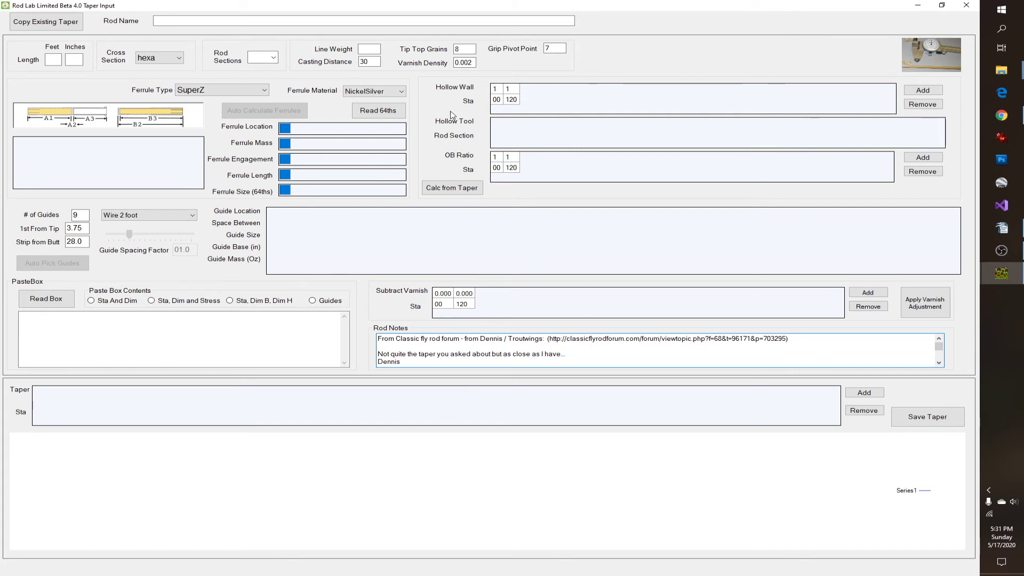
# Name the rod "Kushner - Exelereme"
pyautogui.click(240, 22)
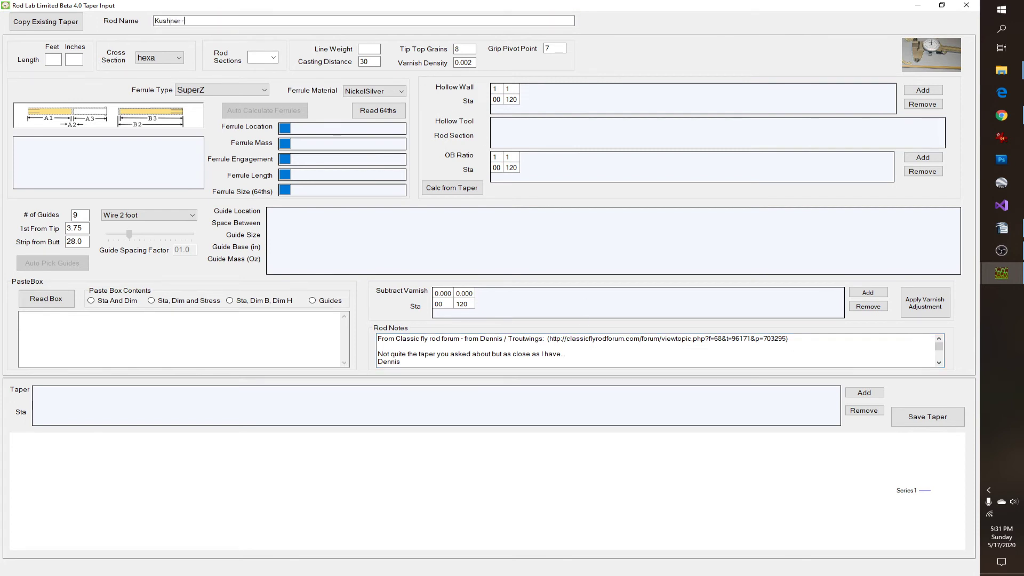
pyautogui.write('Kushner - Exelereme')
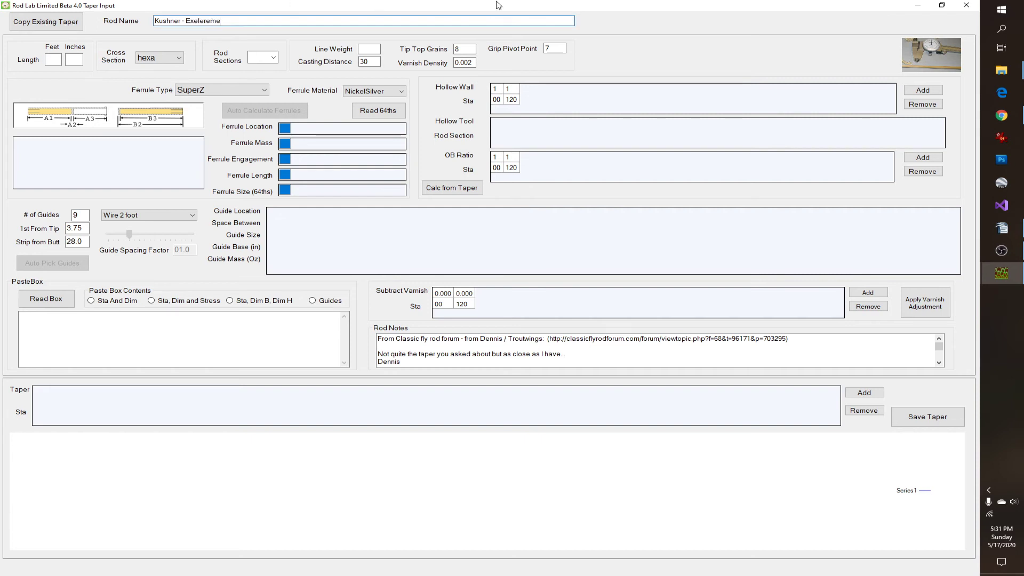
pyautogui.click(940, 365)
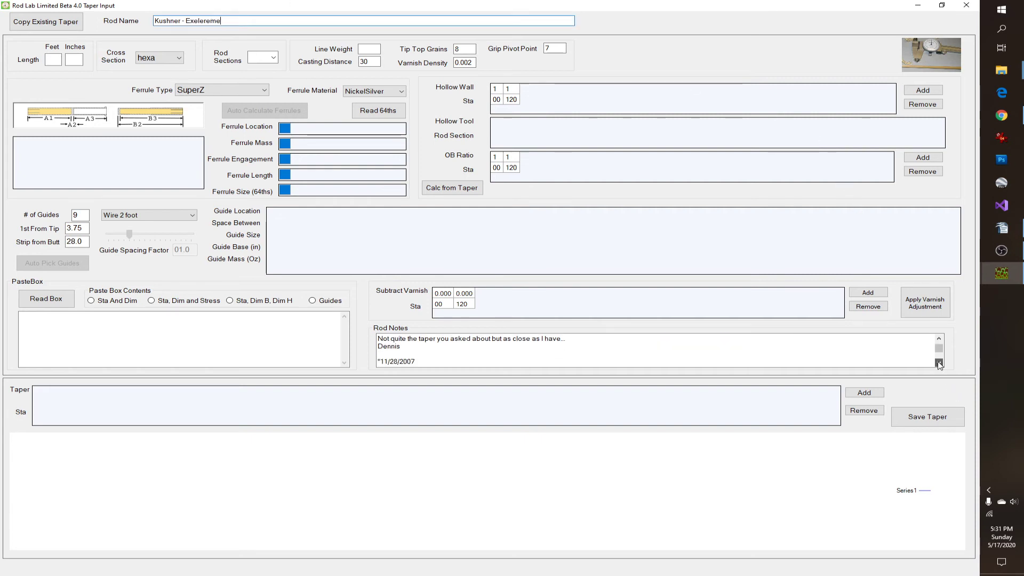
pyautogui.click(939, 365)
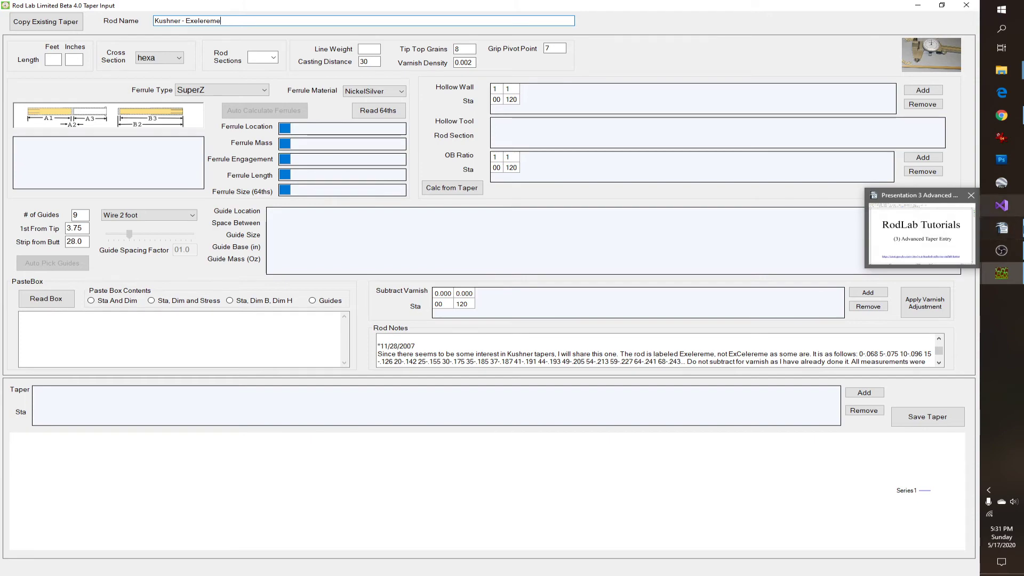
# Copy the stations and dimensions from 0-.068 to 68-.243 from the forum post into the paste box and read them as Sta And Dim
pyautogui.moveTo(1021, 242)
pyautogui.click(1001, 115)
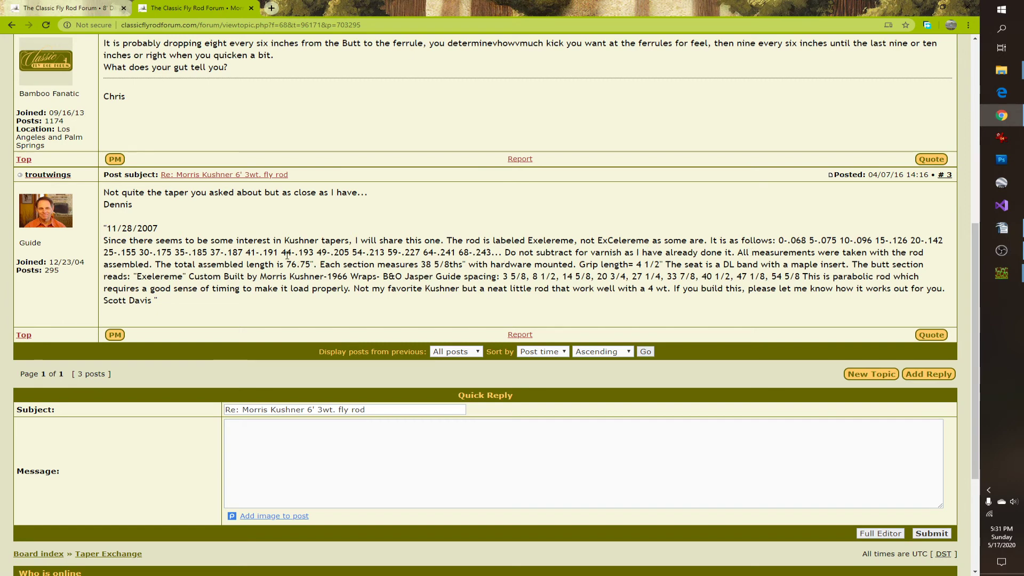
pyautogui.moveTo(778, 239); pyautogui.dragTo(491, 252)
pyautogui.hotkey('ctrl', 'c')
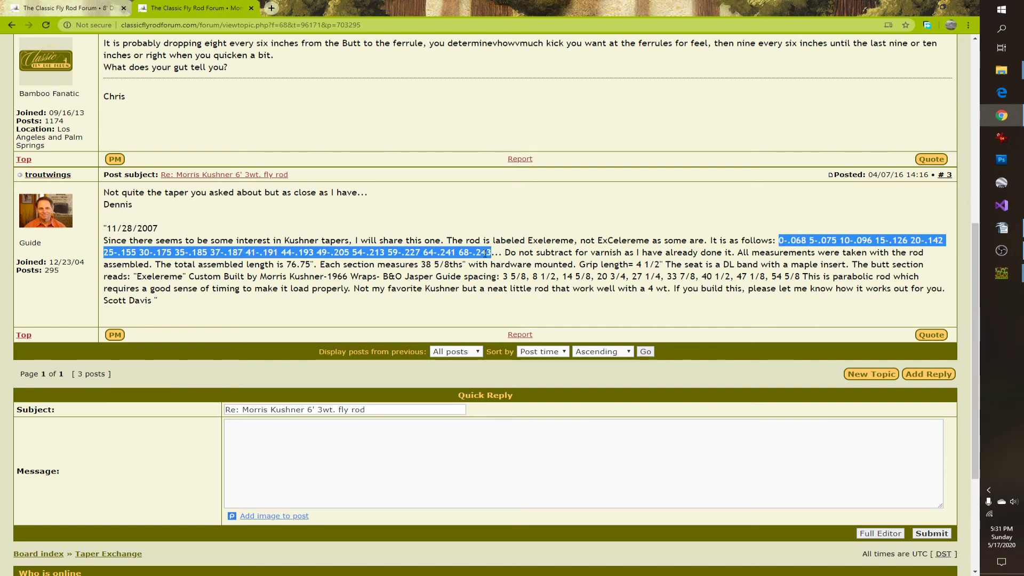
pyautogui.click(1003, 274)
pyautogui.click(904, 284)
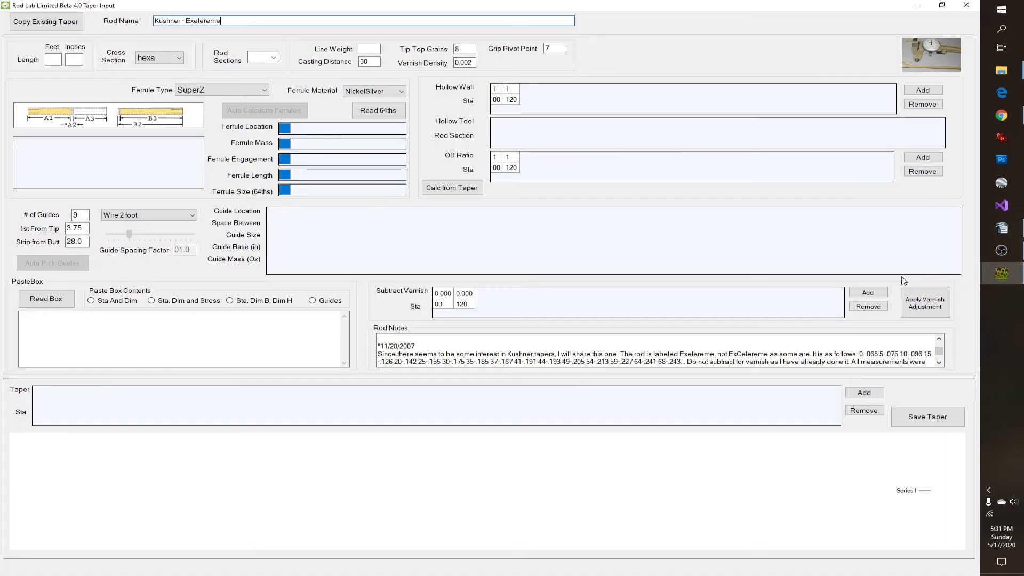
pyautogui.hotkey('ctrl', 'v')
pyautogui.click(91, 300)
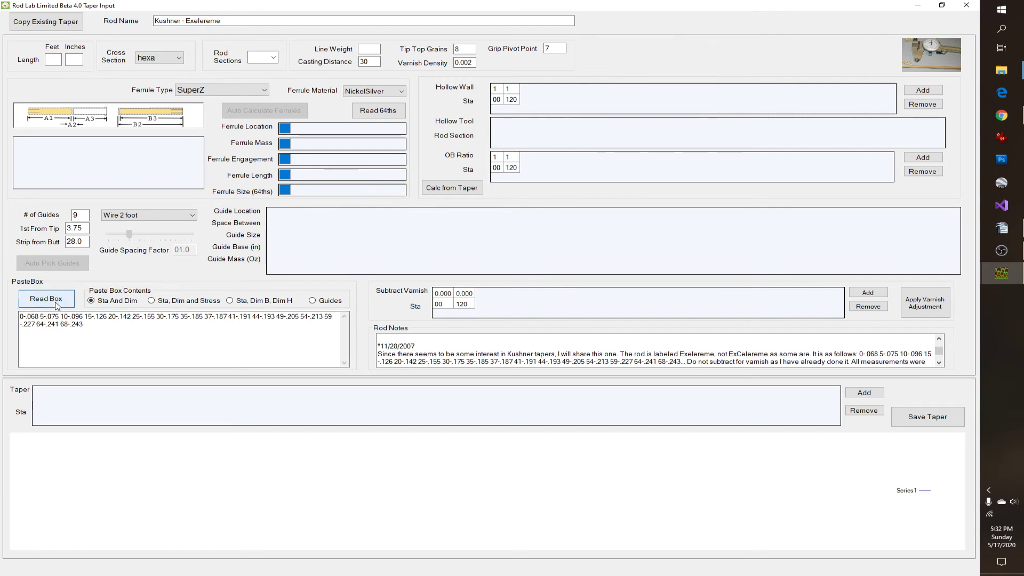
pyautogui.click(57, 304)
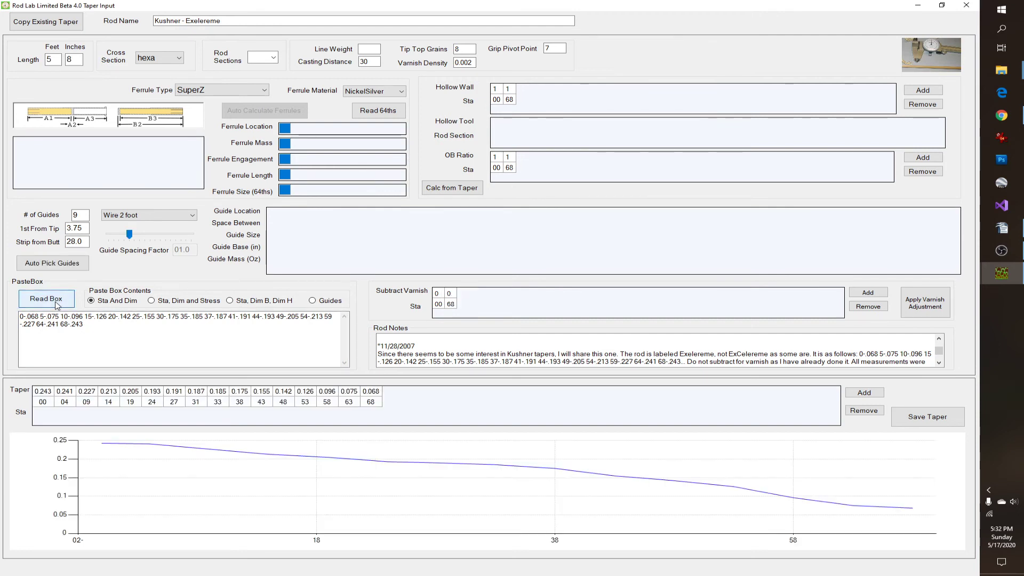
# Set the rod length to 6 feet 5 inches and reread the pasted stations, accepting the extra point at the butt
pyautogui.doubleClick(54, 61)
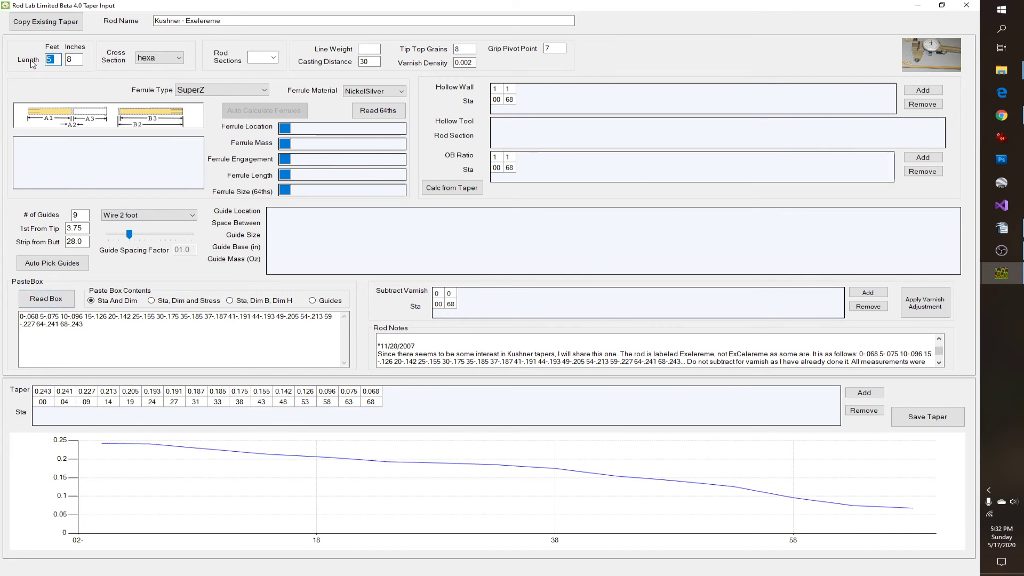
pyautogui.write('6')
pyautogui.press('Tab')
pyautogui.write('5')
pyautogui.click(46, 298)
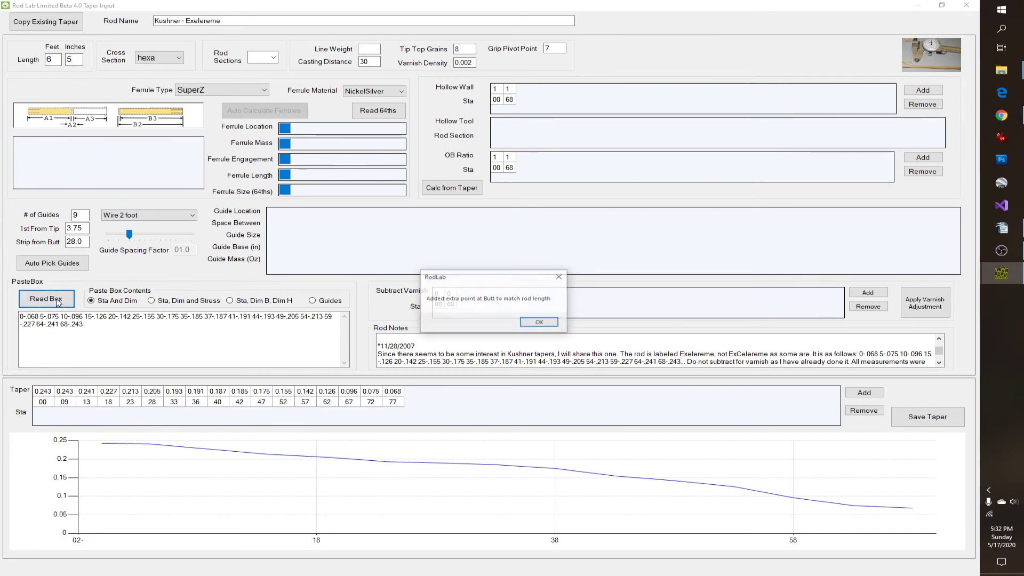
pyautogui.click(539, 323)
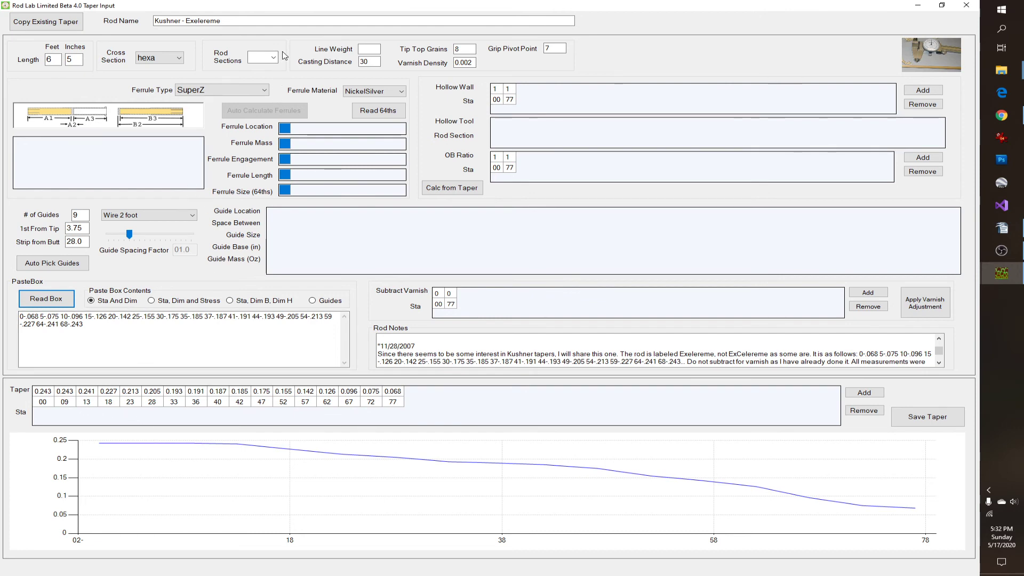
# Set the line weight to 4 and the number of rod sections to 2
pyautogui.click(369, 50)
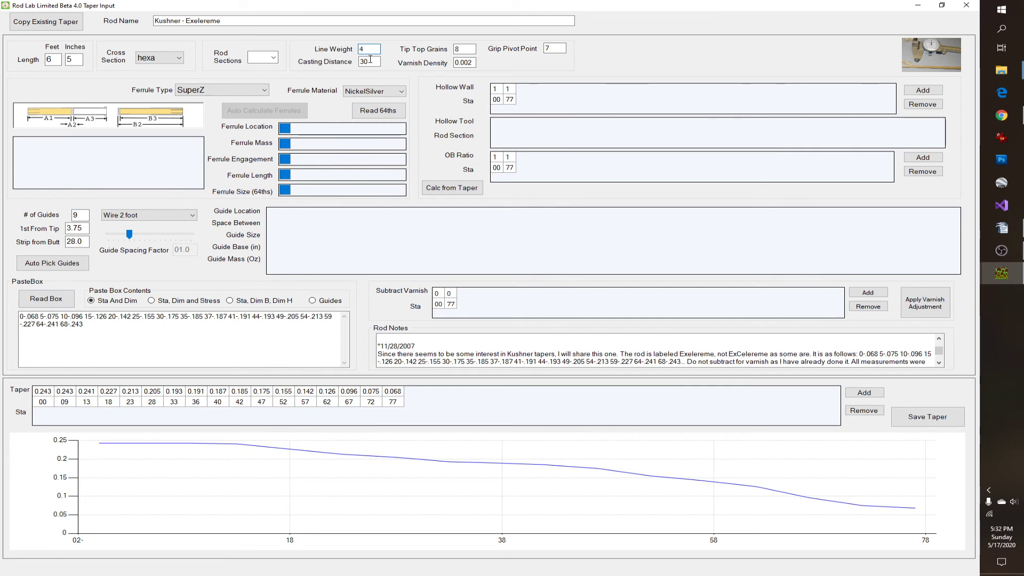
pyautogui.click(273, 57)
pyautogui.click(266, 78)
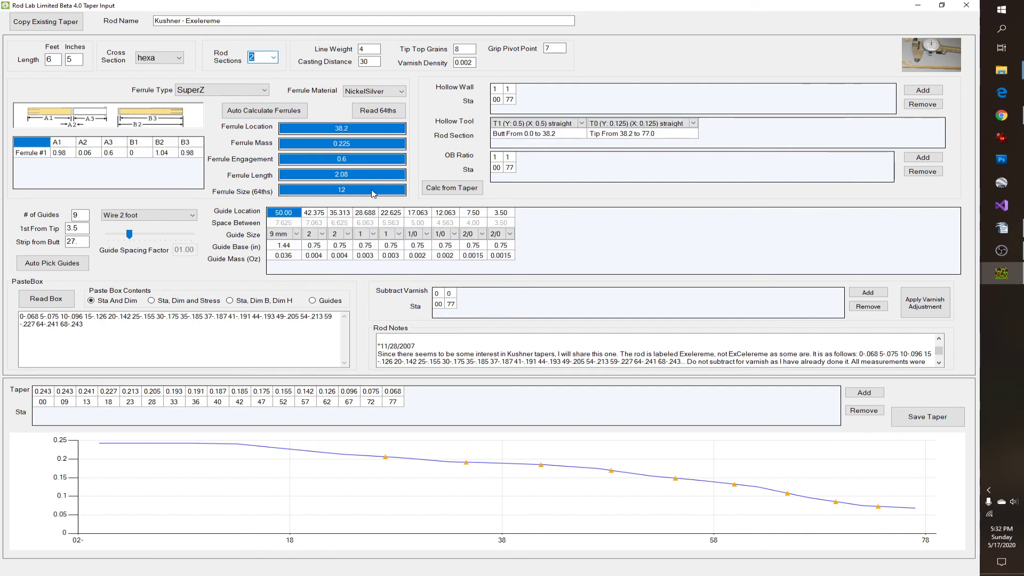
# Copy the guide spacing values from 3 5/8 to 54 5/8 from the forum post in Chrome and return to the Rod Lab taper input
pyautogui.hotkey('alt', 'Tab')
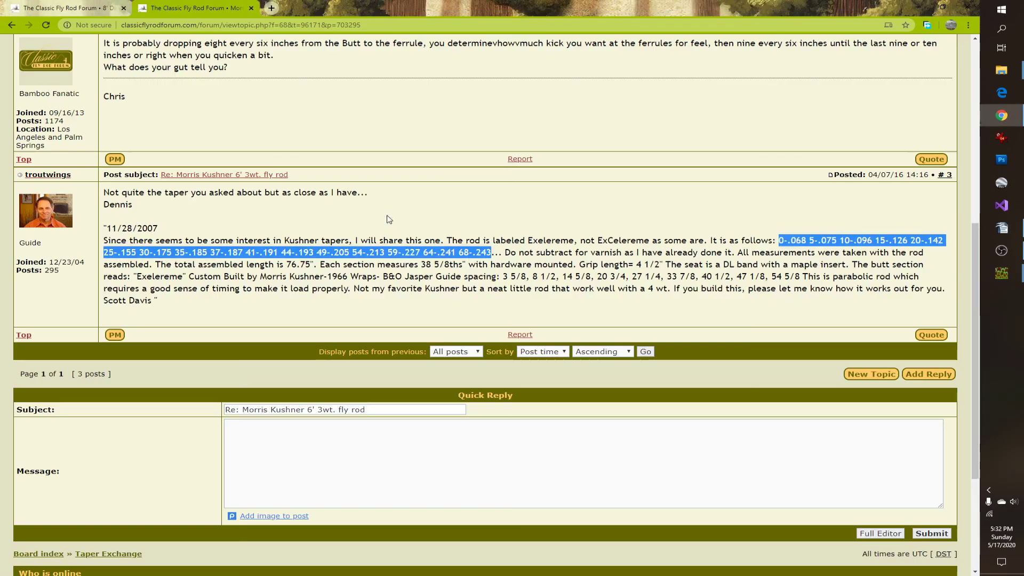
pyautogui.click(332, 313)
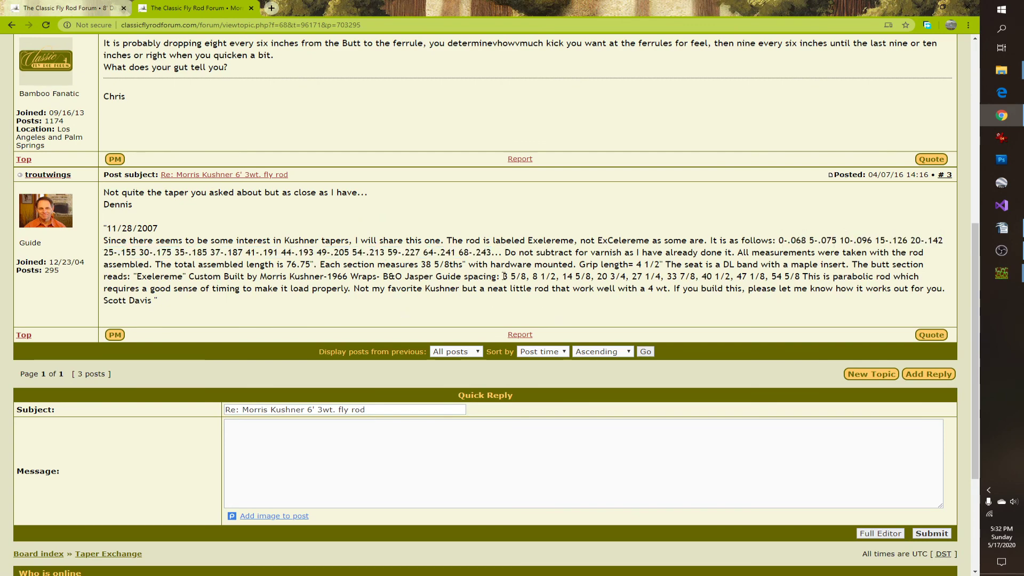
pyautogui.moveTo(503, 276); pyautogui.dragTo(802, 277)
pyautogui.hotkey('ctrl', 'c')
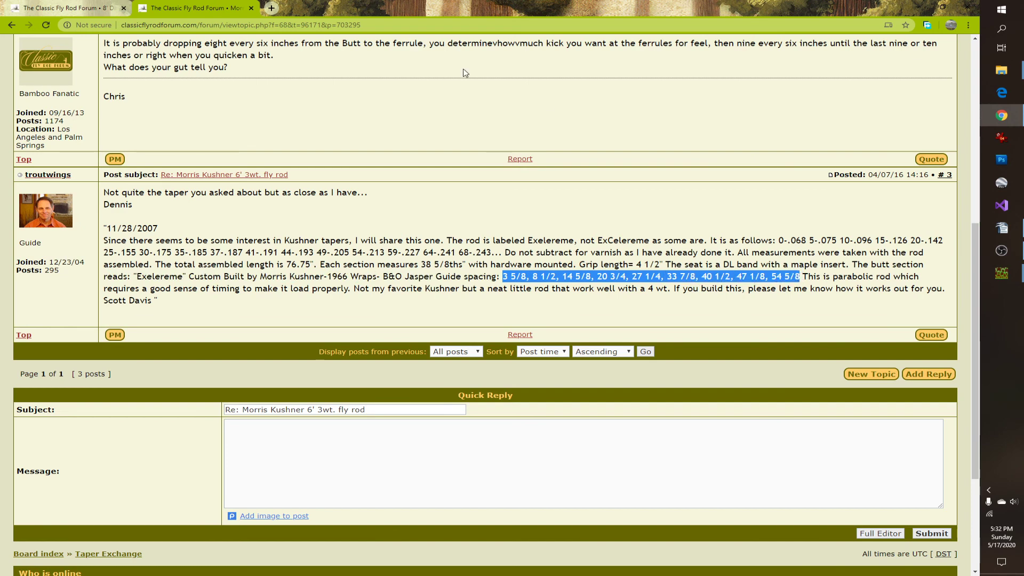
pyautogui.click(1001, 273)
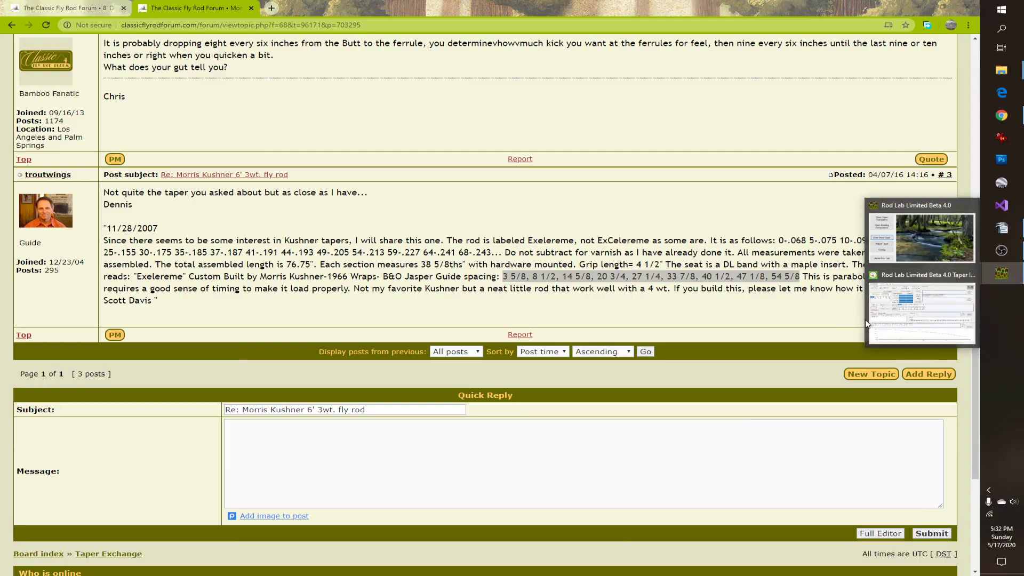
pyautogui.click(881, 320)
# Replace the paste box contents with the copied spacing, read it as Guides, and save the taper as "Kushner - Exelereme.TAPER.xml" in the Tapers folder
pyautogui.moveTo(156, 344); pyautogui.dragTo(1, 308)
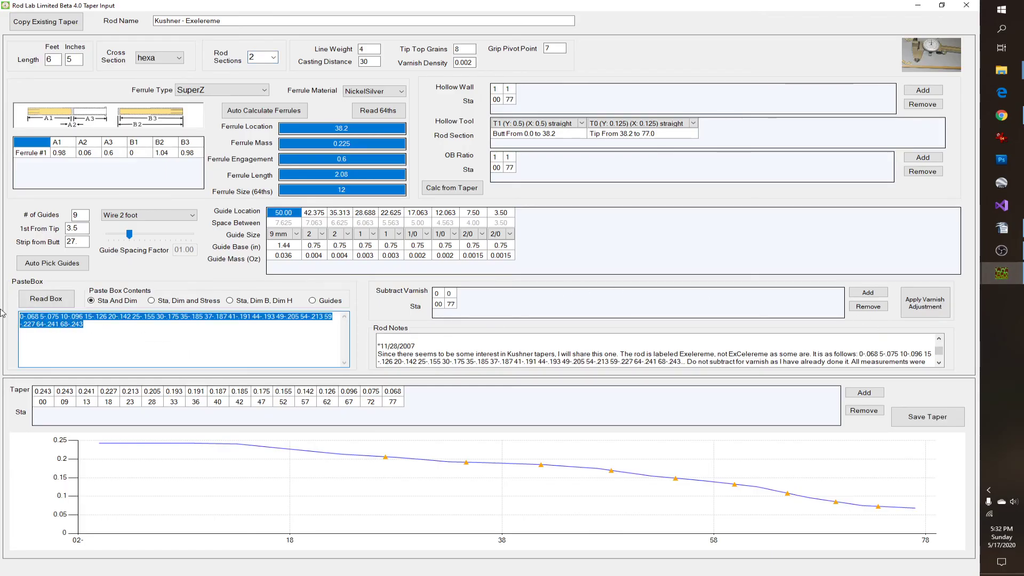
pyautogui.hotkey('ctrl', 'v')
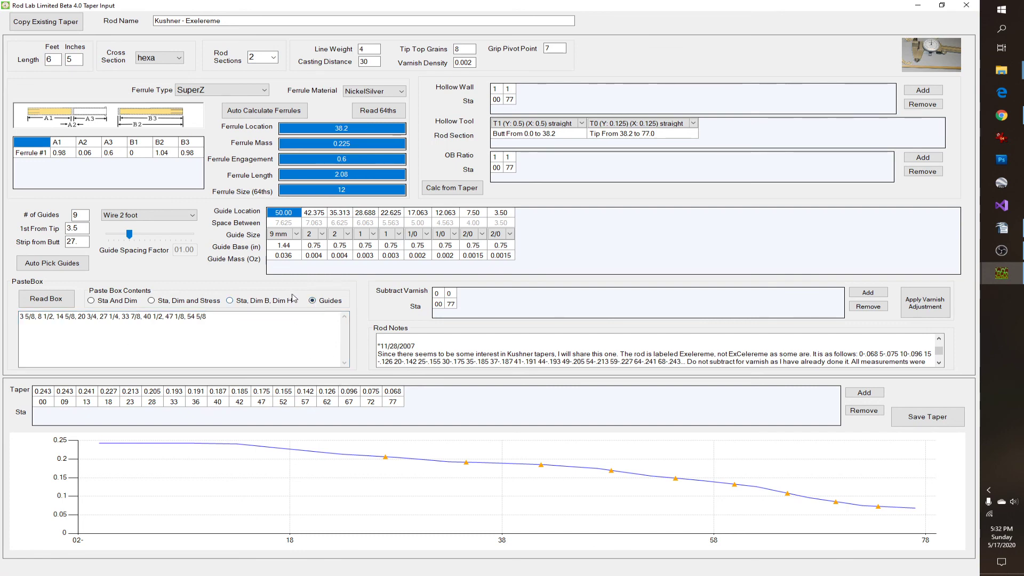
pyautogui.click(57, 300)
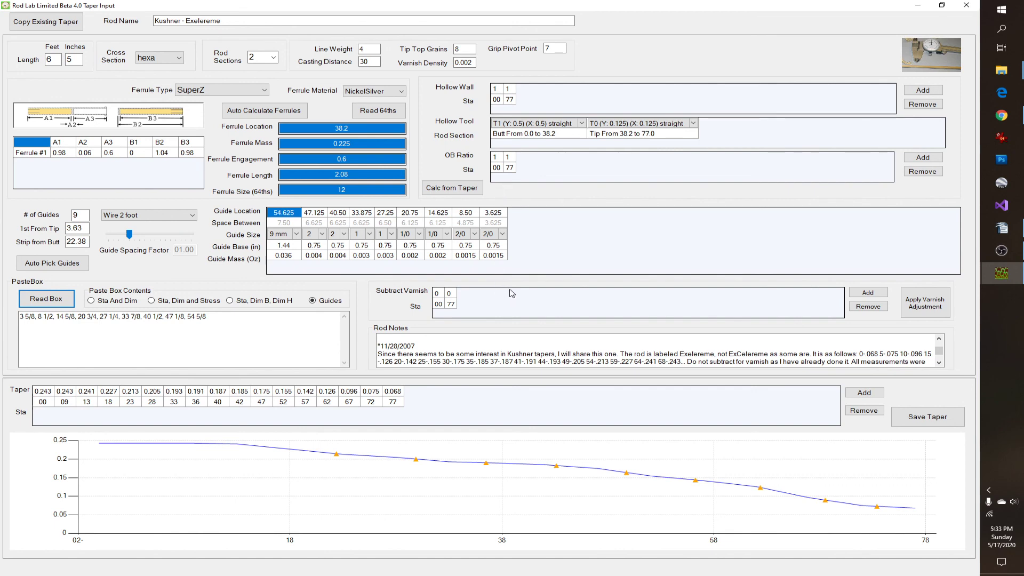
pyautogui.click(934, 419)
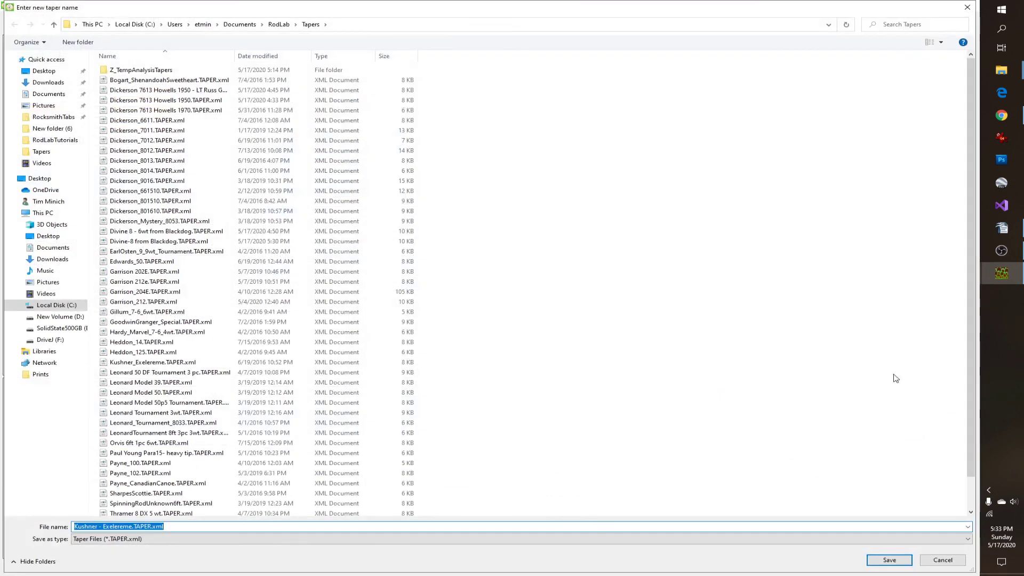
pyautogui.click(887, 559)
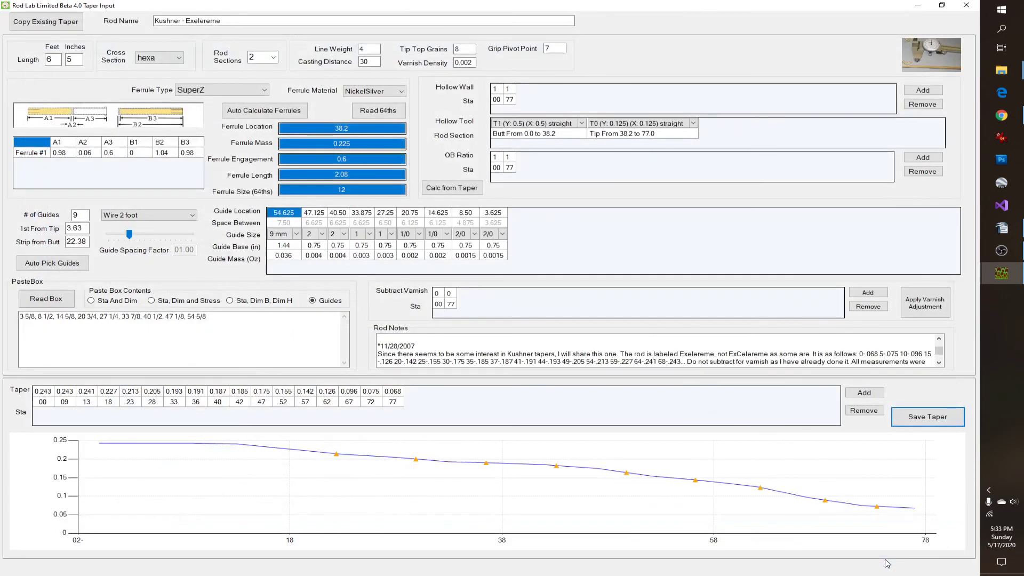